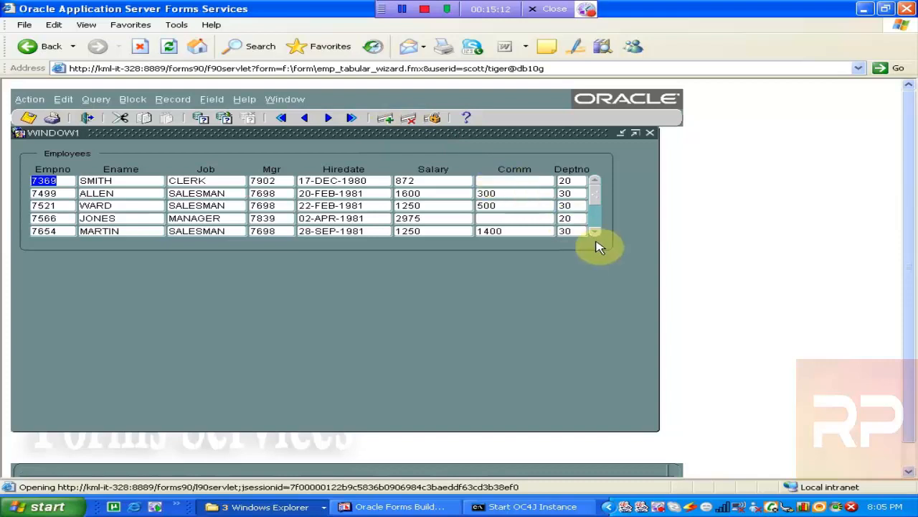
- Scroll to FORD's record, set his salary to 4000, and save the change
click(593, 228)
click(595, 231)
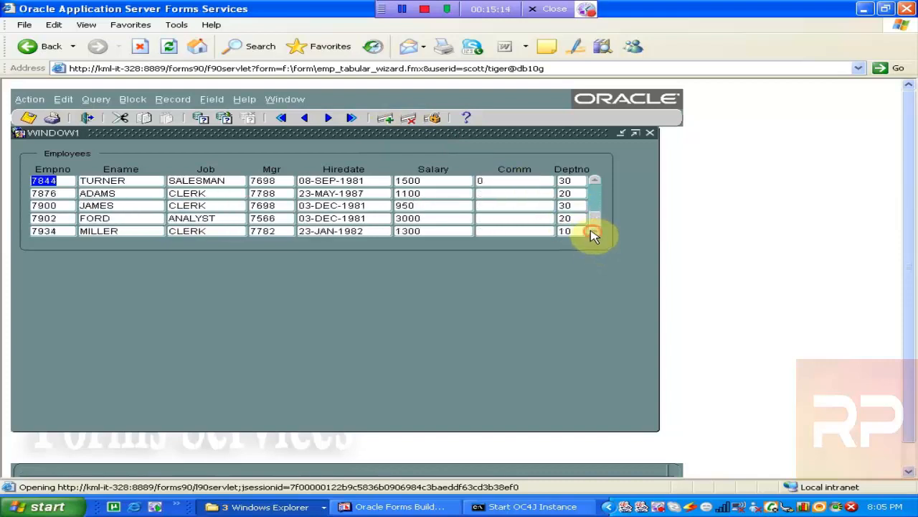
click(362, 218)
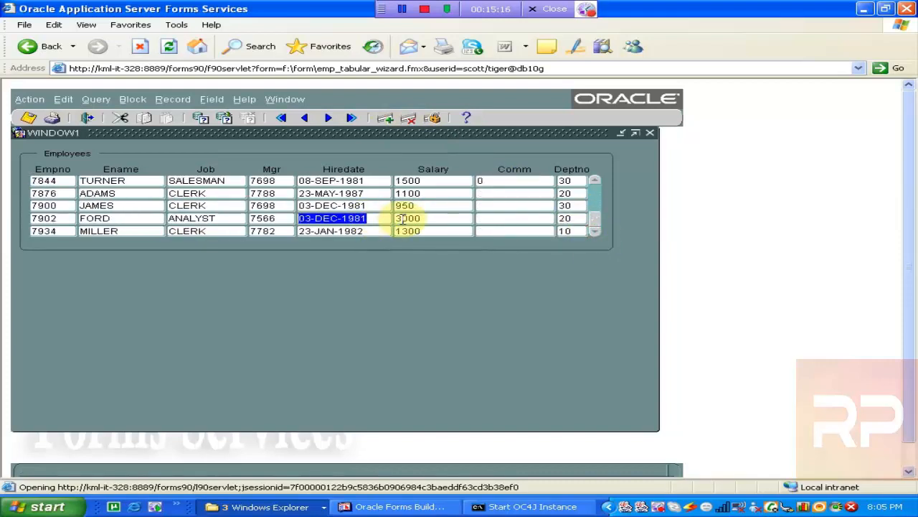
click(437, 221)
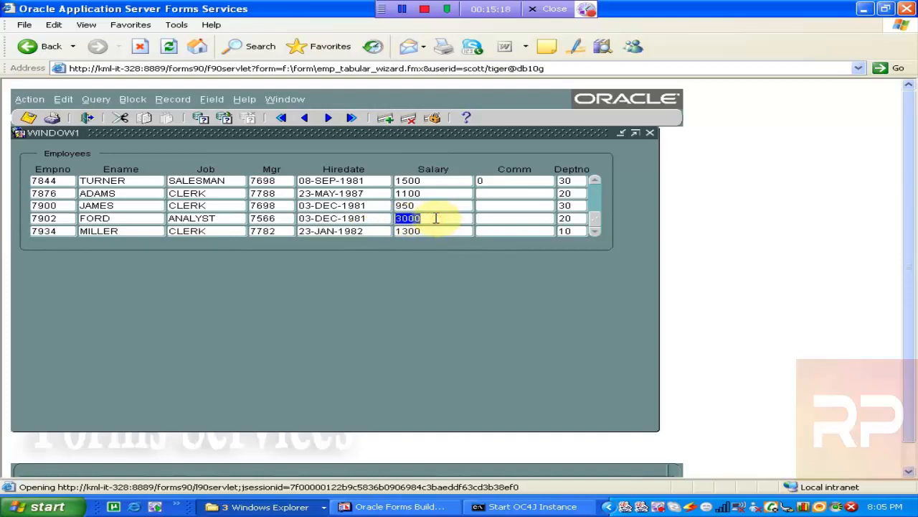
text(4)
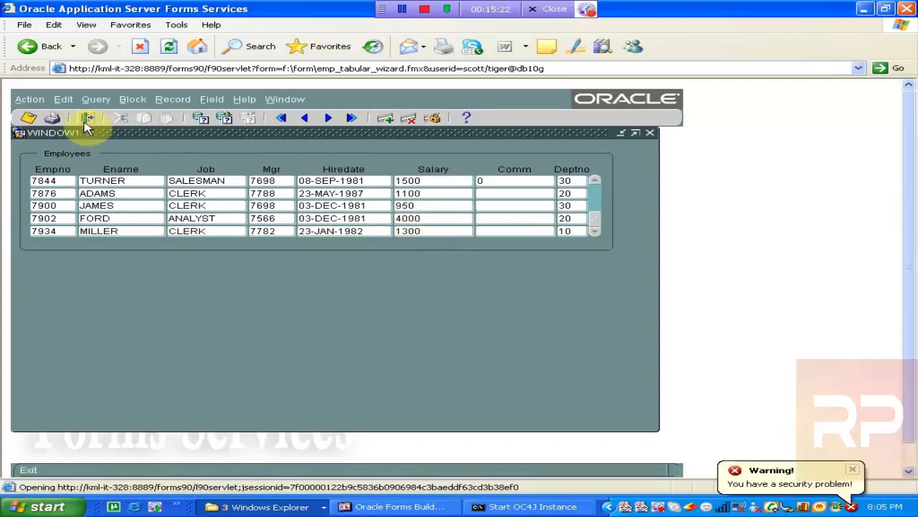
click(24, 119)
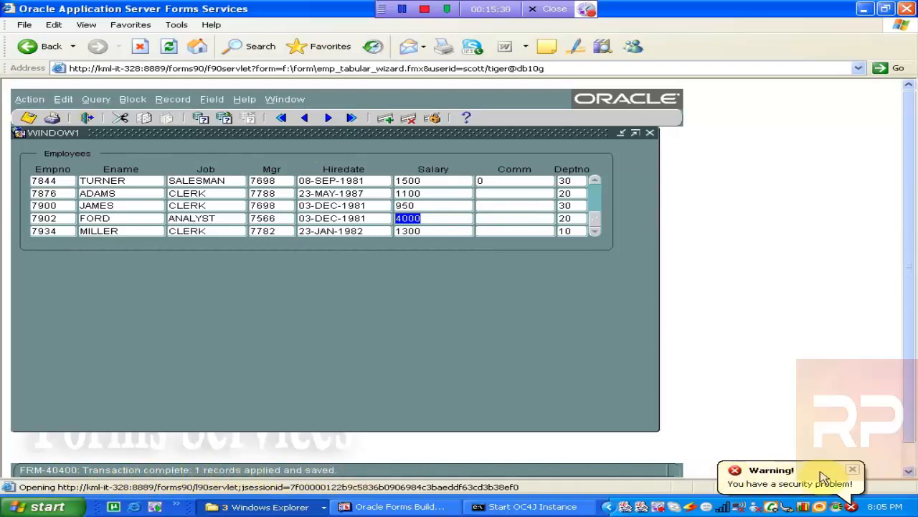
- Move to FORD's record and insert a new blank record below it
click(854, 472)
drag(911, 336, 914, 310)
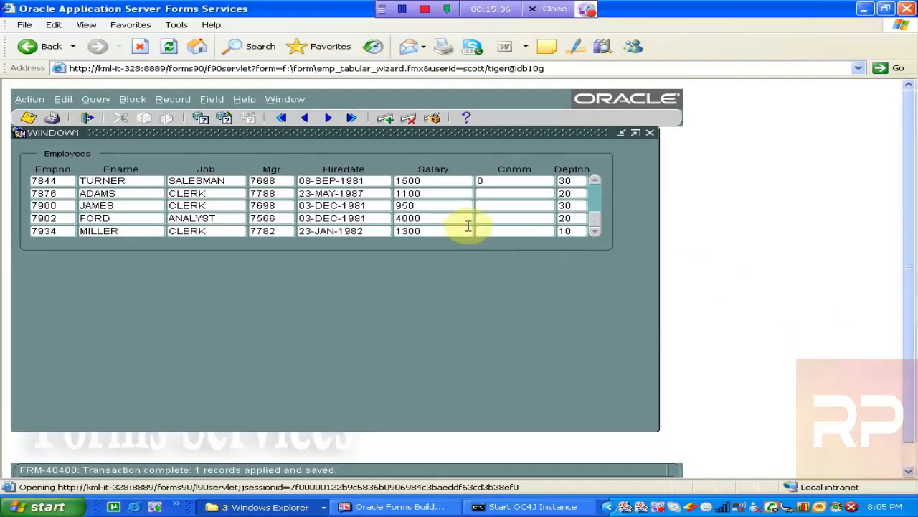
click(434, 180)
click(282, 193)
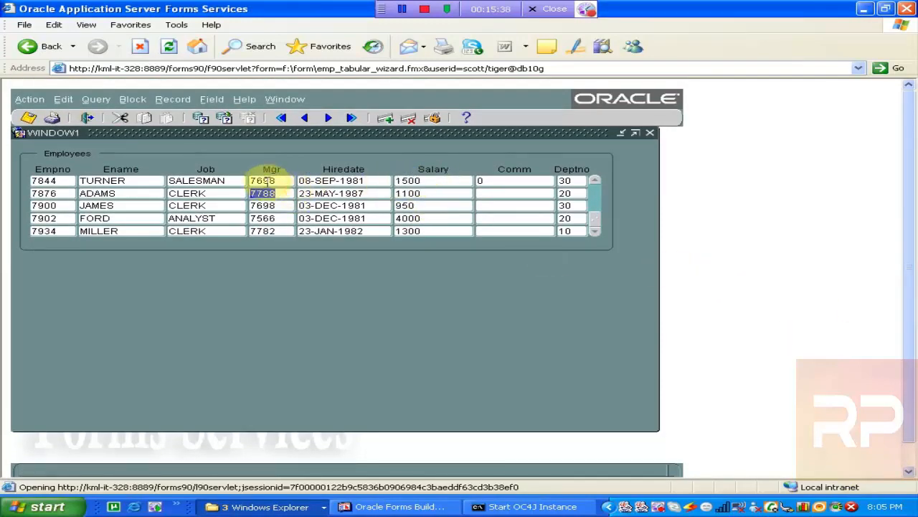
click(333, 120)
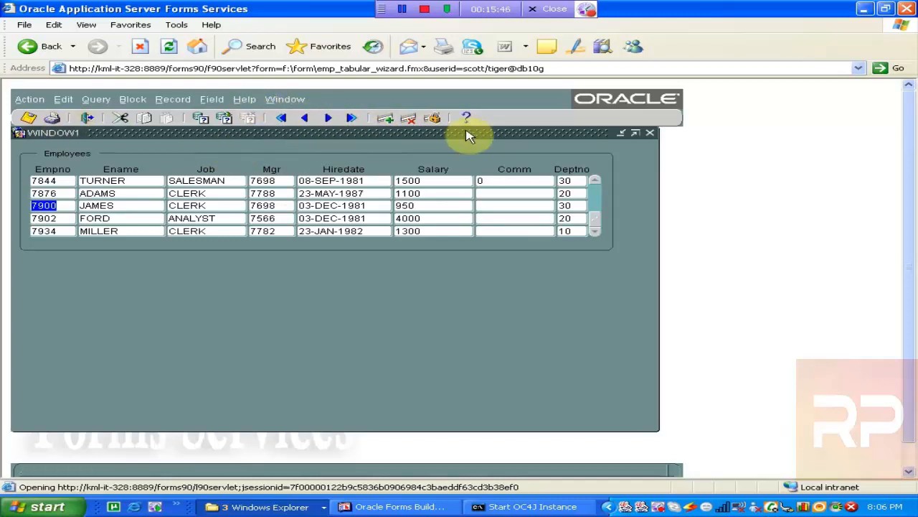
click(172, 100)
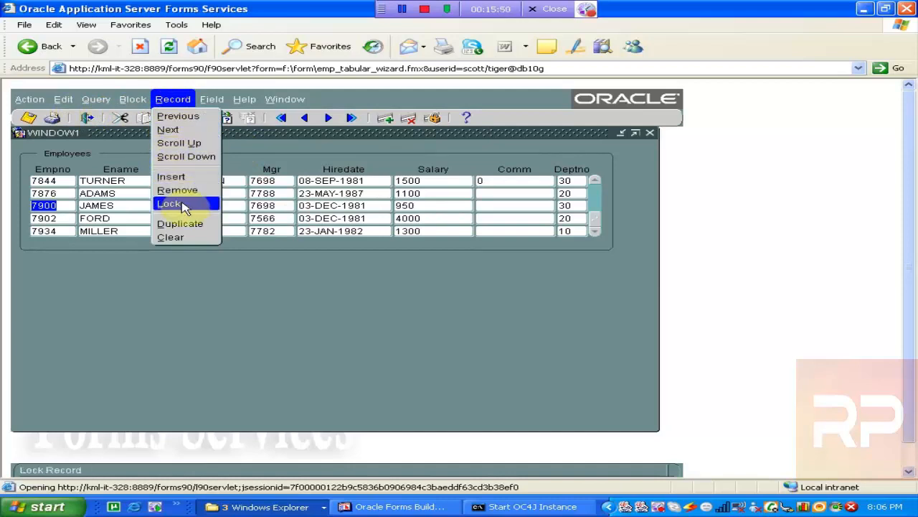
click(278, 188)
key(Down)
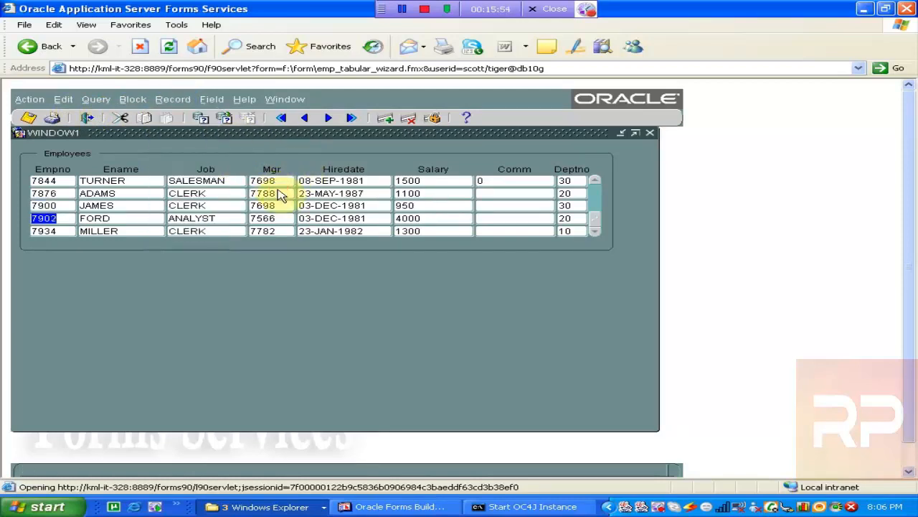
click(385, 119)
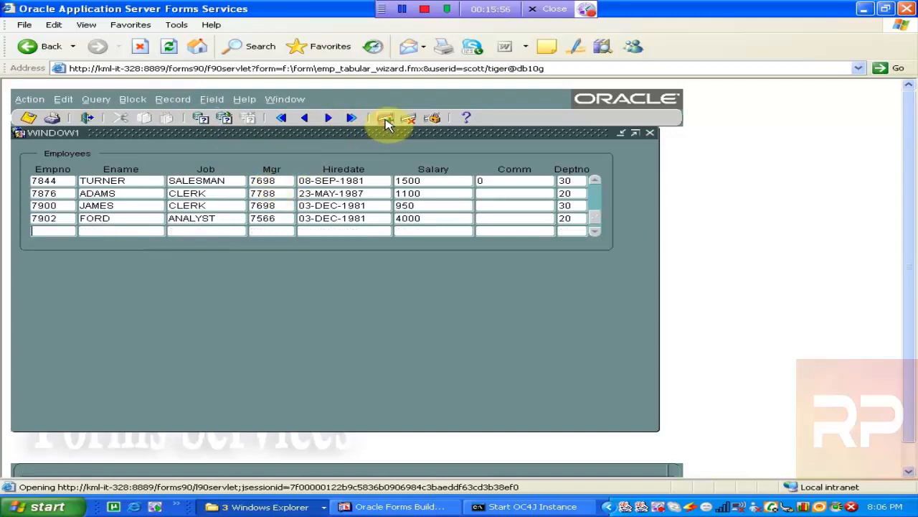
- Fill the new record as a duplicate of FORD's record, set its Empno to 3339, and save it
click(597, 235)
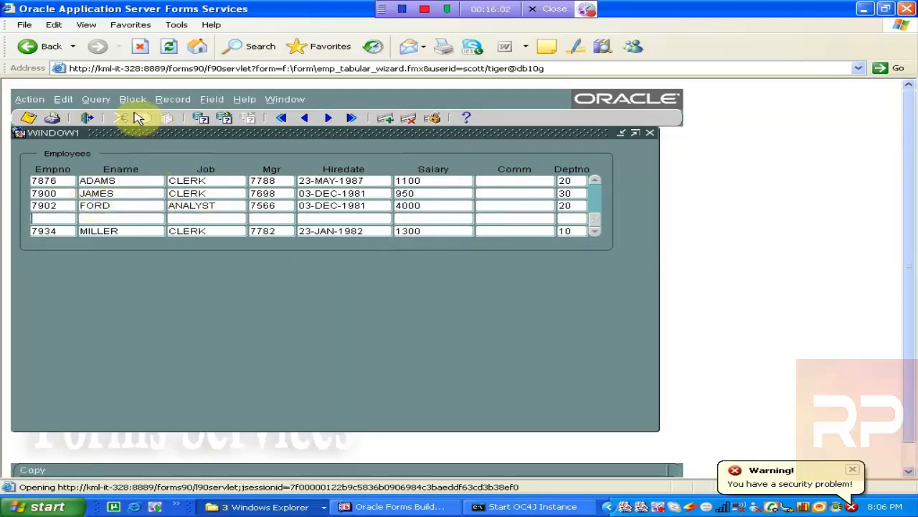
click(165, 102)
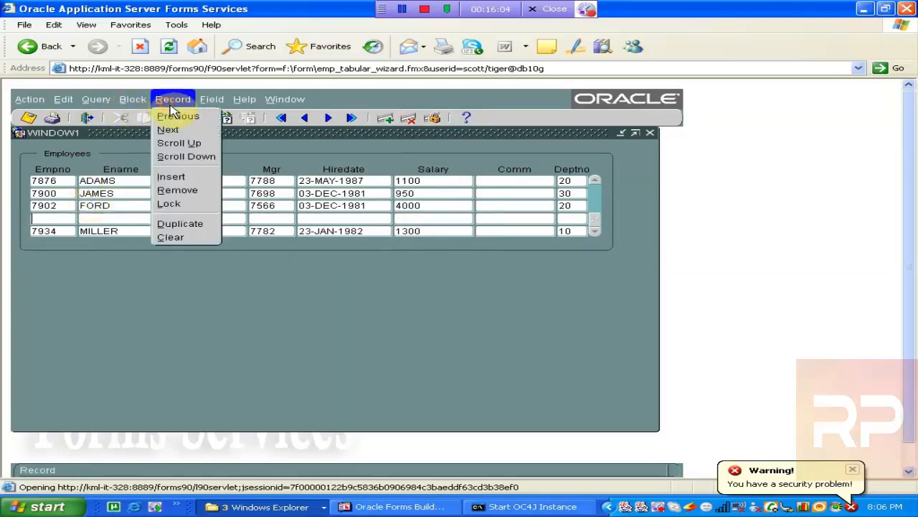
click(186, 226)
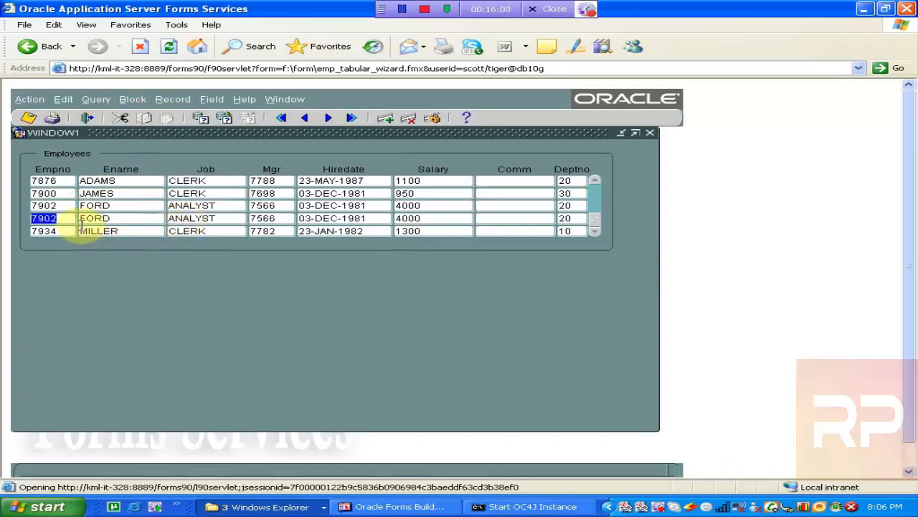
text(3339)
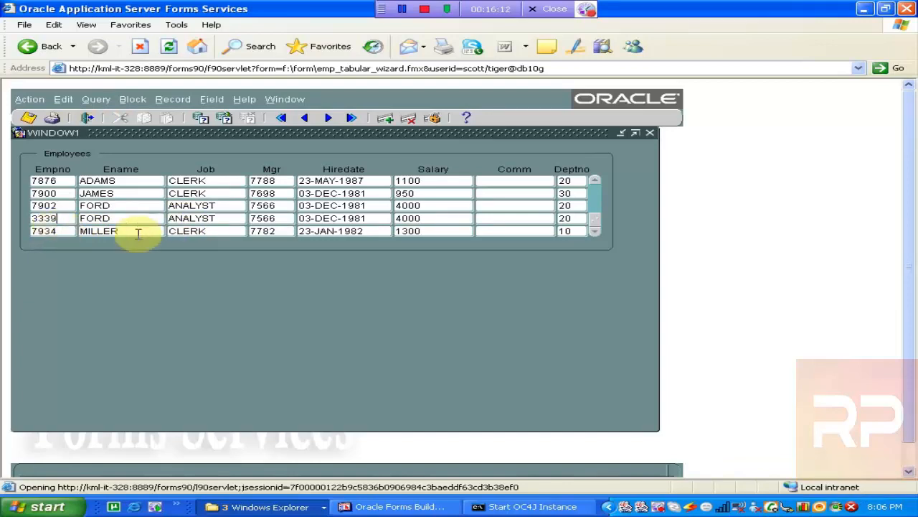
click(29, 119)
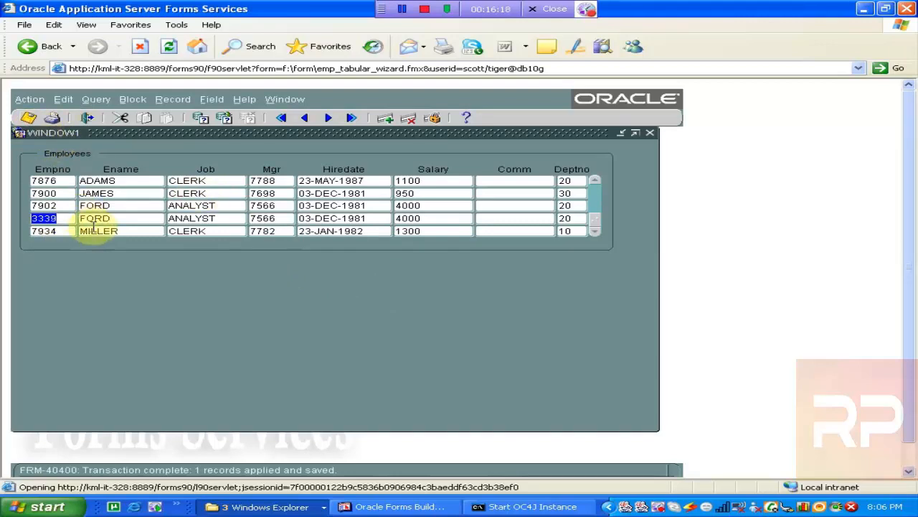
- Add a new record after MILLER's row with Empno 7788
click(145, 218)
click(138, 230)
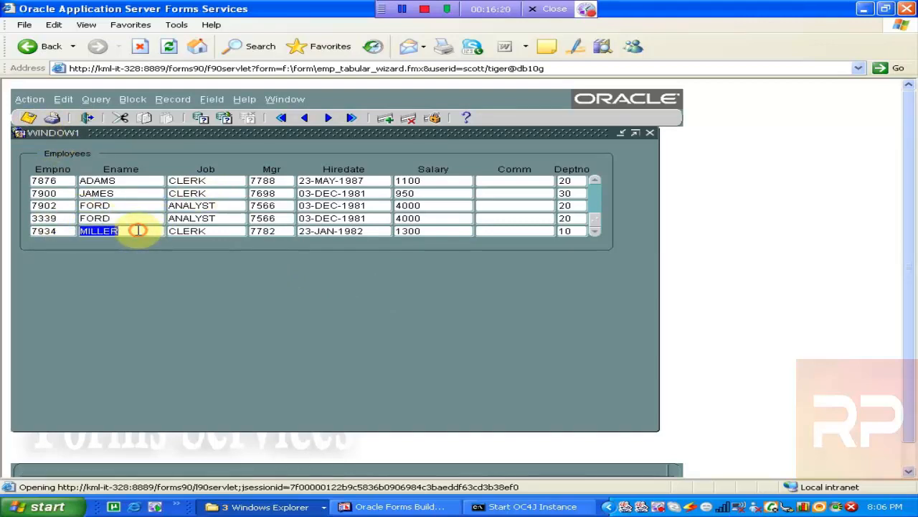
key(Tab)
key(Down)
key(Down)
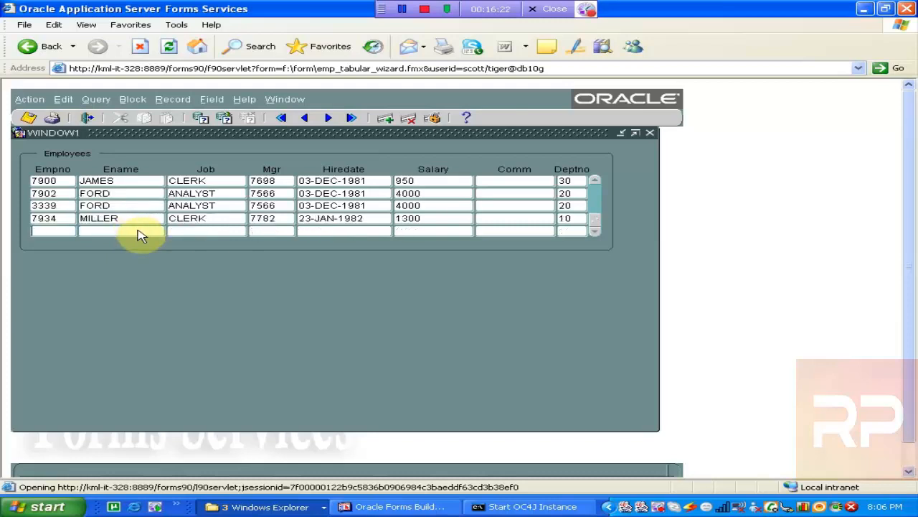
text(7788)
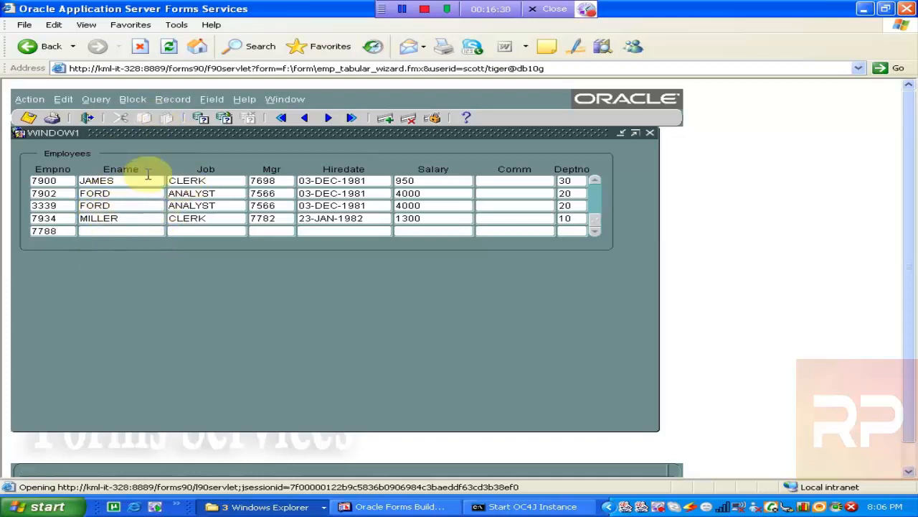
- Duplicate the Ename field from the previous record into the new row
click(213, 100)
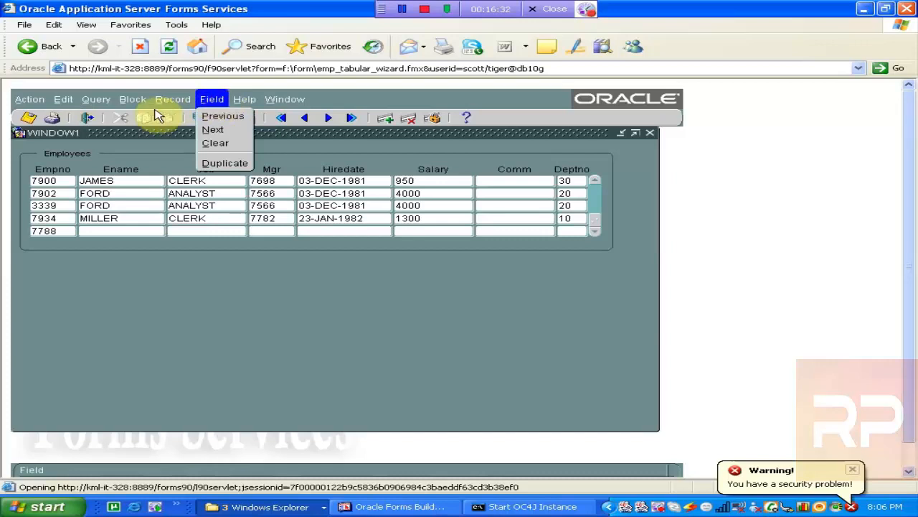
click(224, 163)
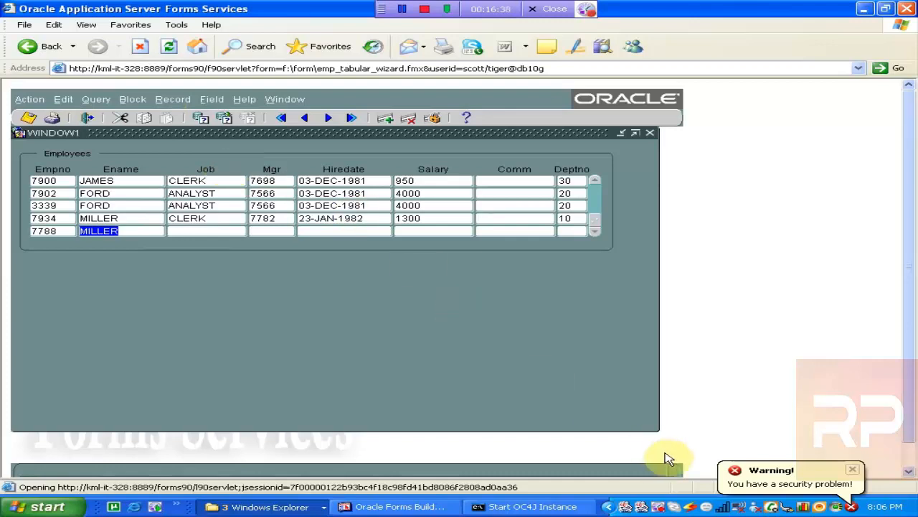
click(860, 478)
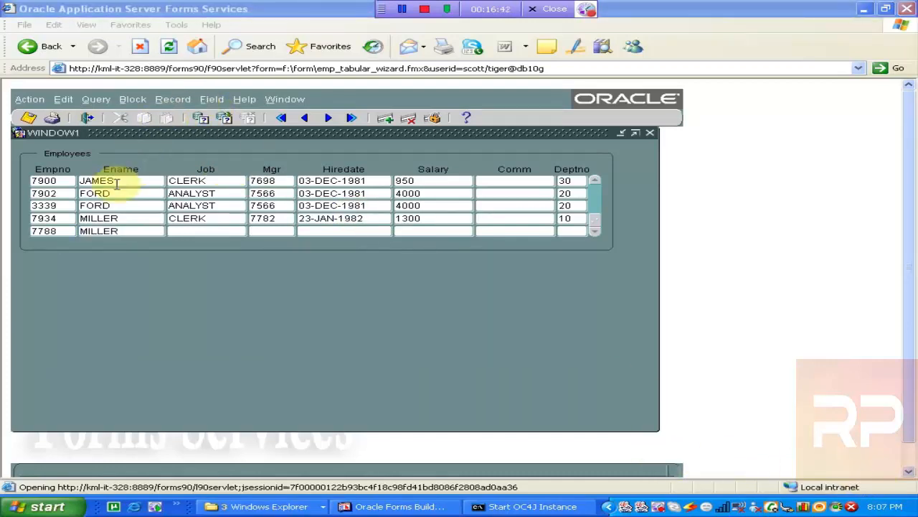
- Remove the new unsaved 7788 record
click(119, 231)
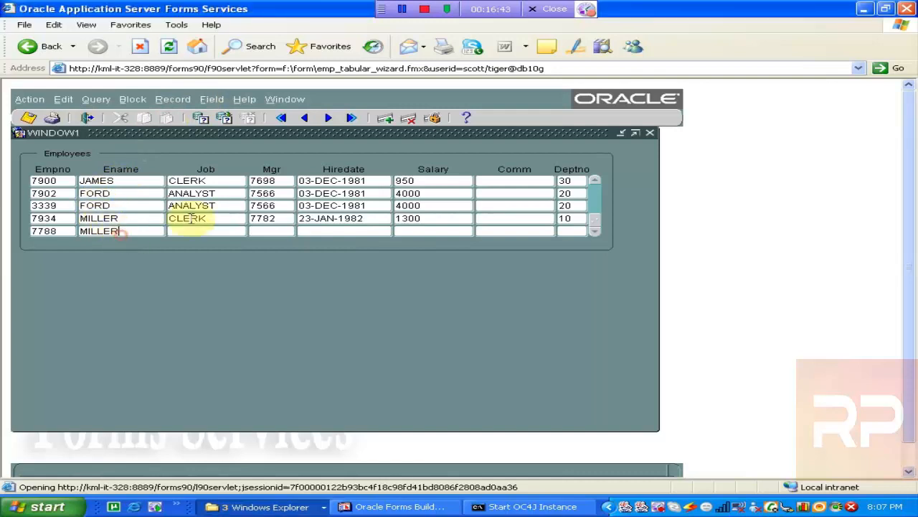
click(408, 118)
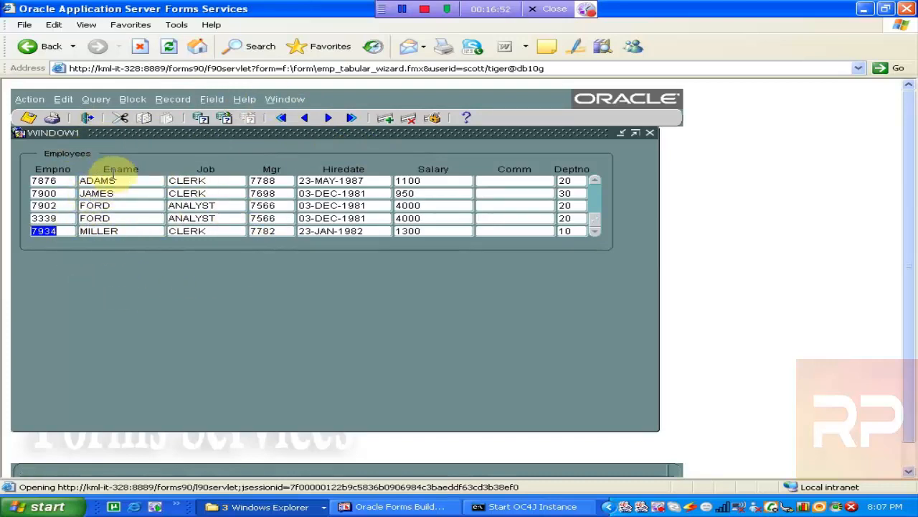
- Open the keyboard shortcut list, scroll through the function key assignments, and close it
click(244, 102)
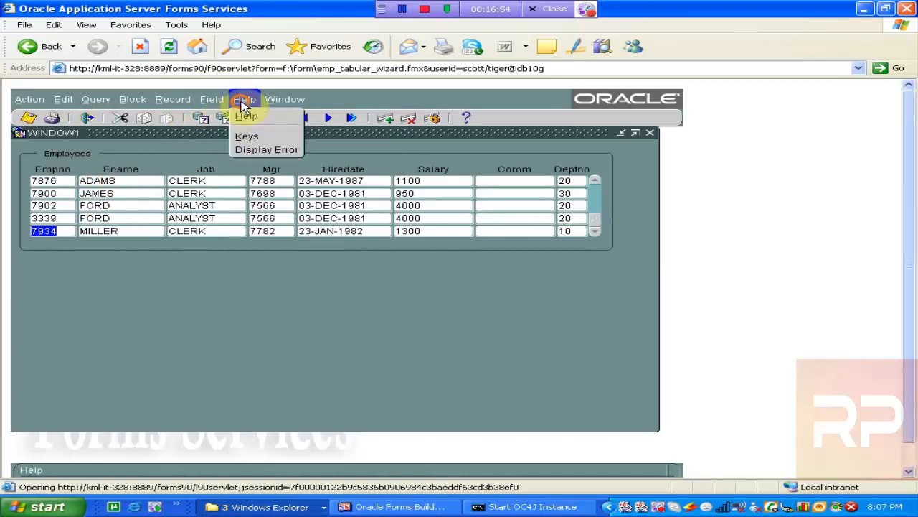
click(251, 139)
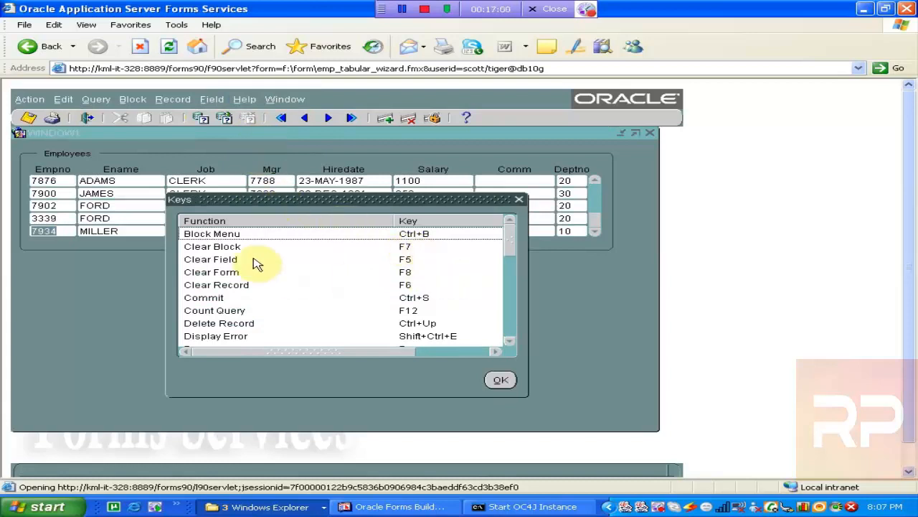
click(241, 299)
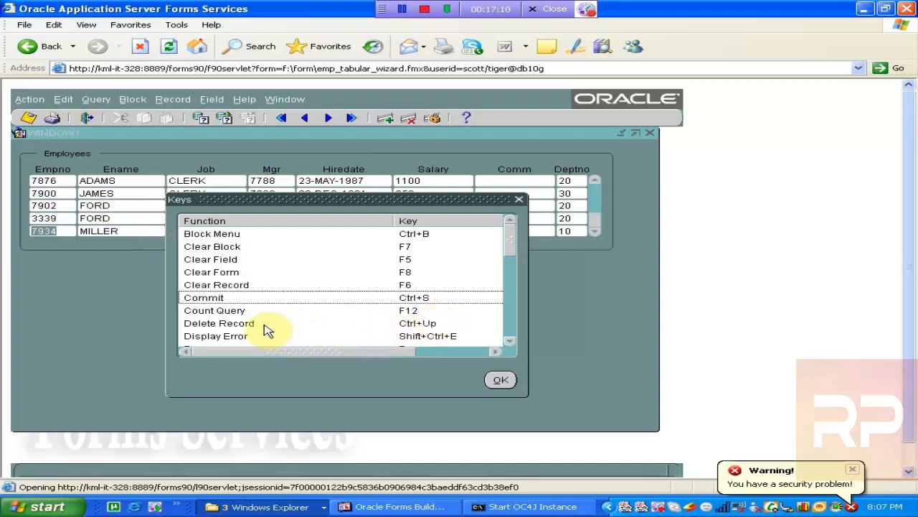
click(504, 300)
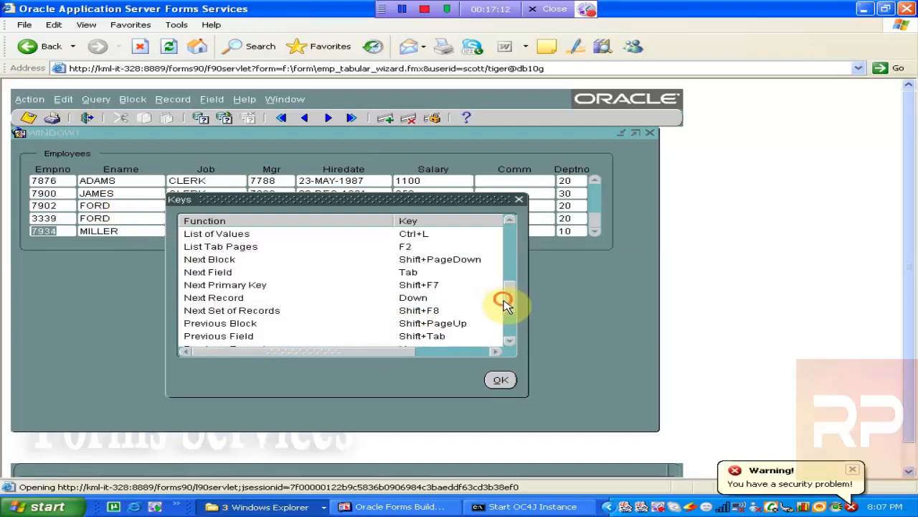
drag(504, 300, 520, 322)
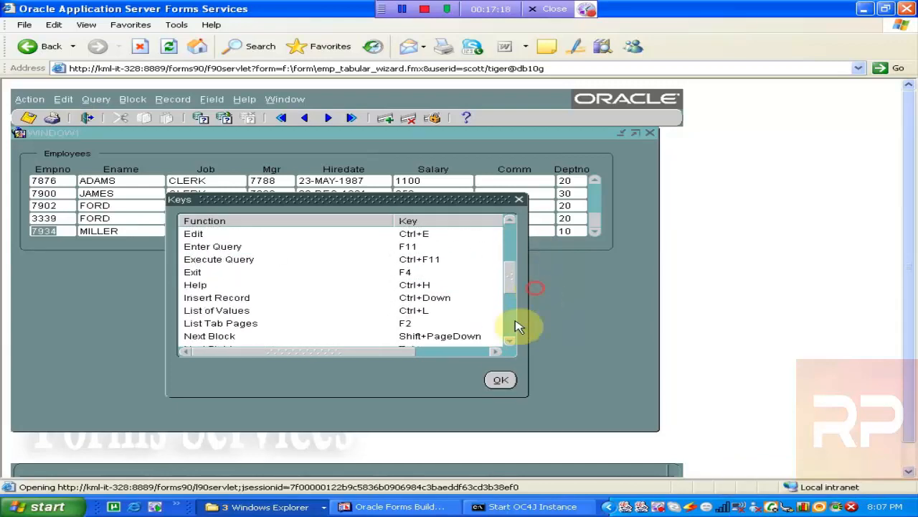
click(499, 382)
- Run Count Hits on the Employees block to count the records the query would retrieve
click(134, 204)
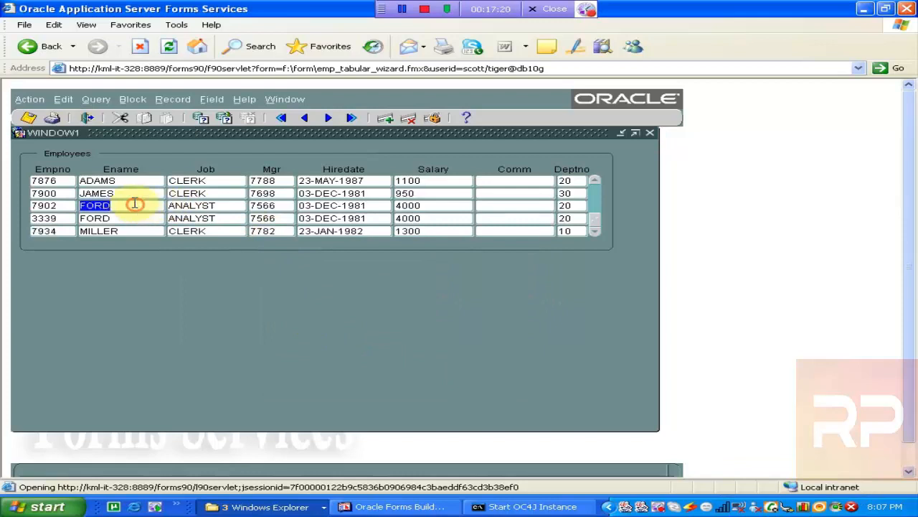
click(185, 181)
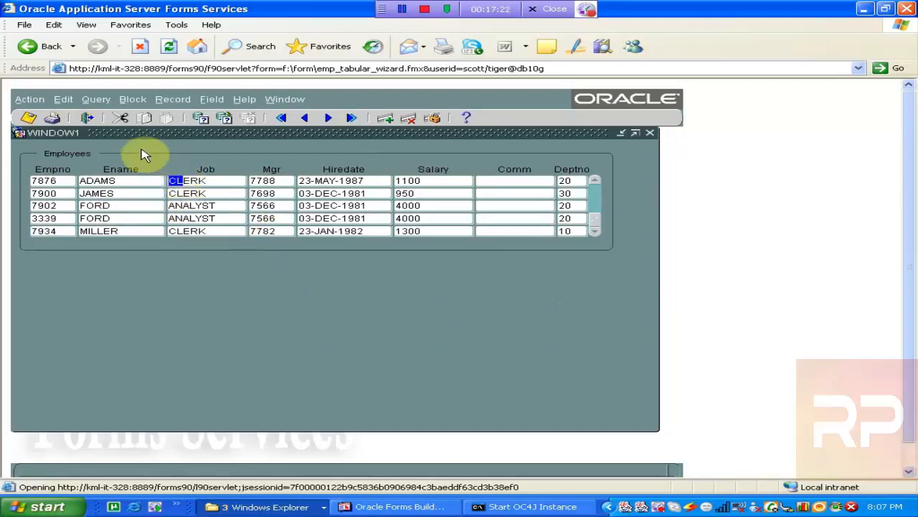
click(96, 100)
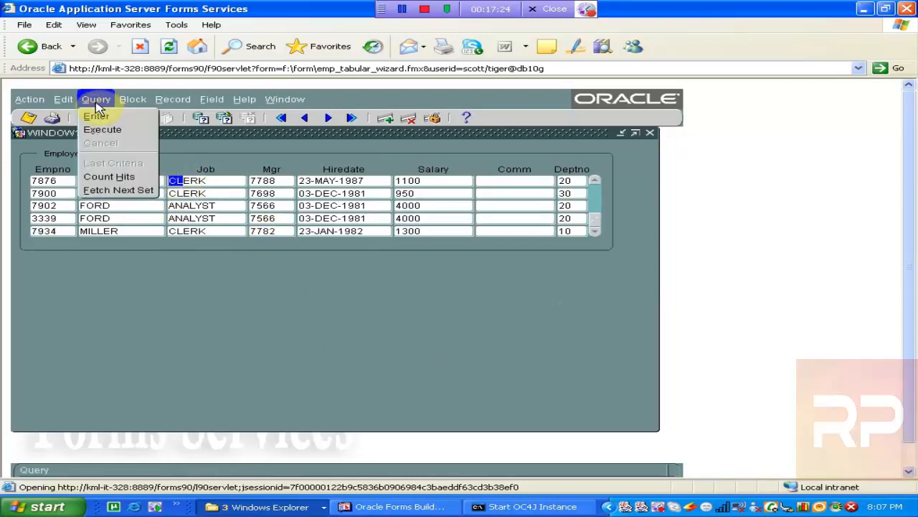
click(109, 177)
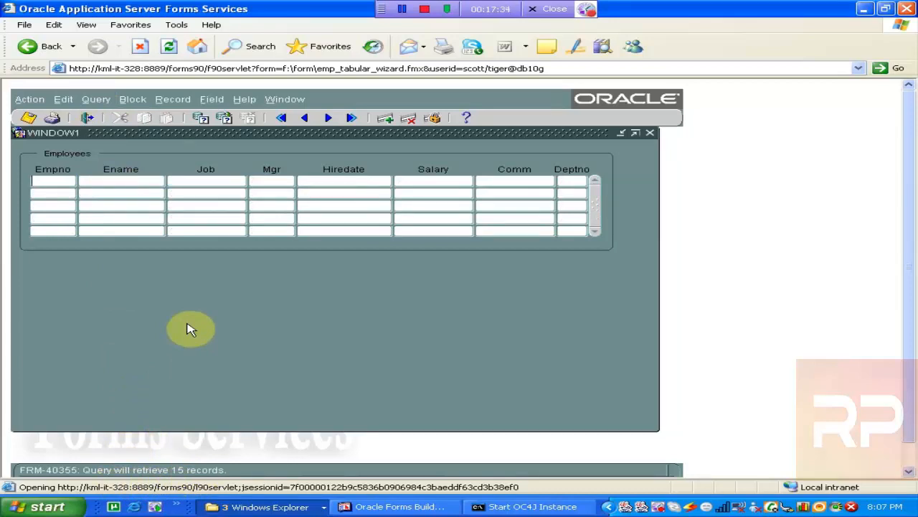
click(106, 104)
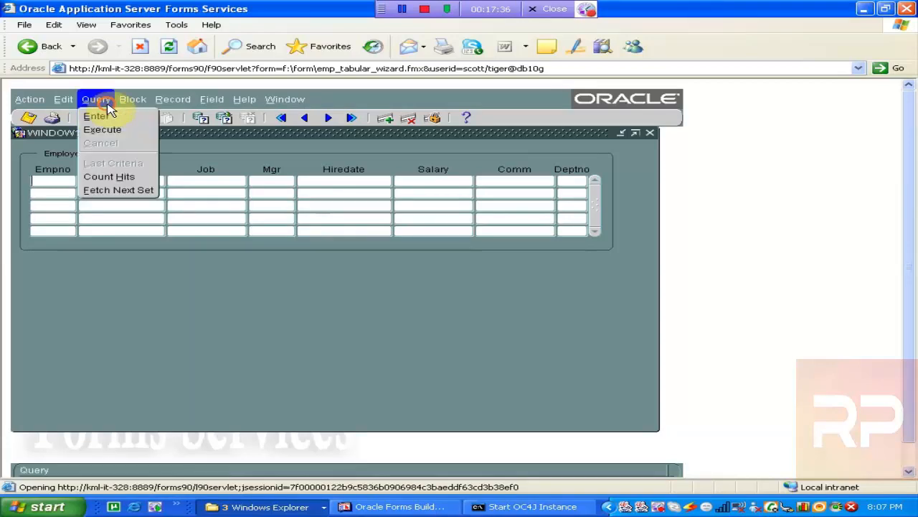
click(117, 181)
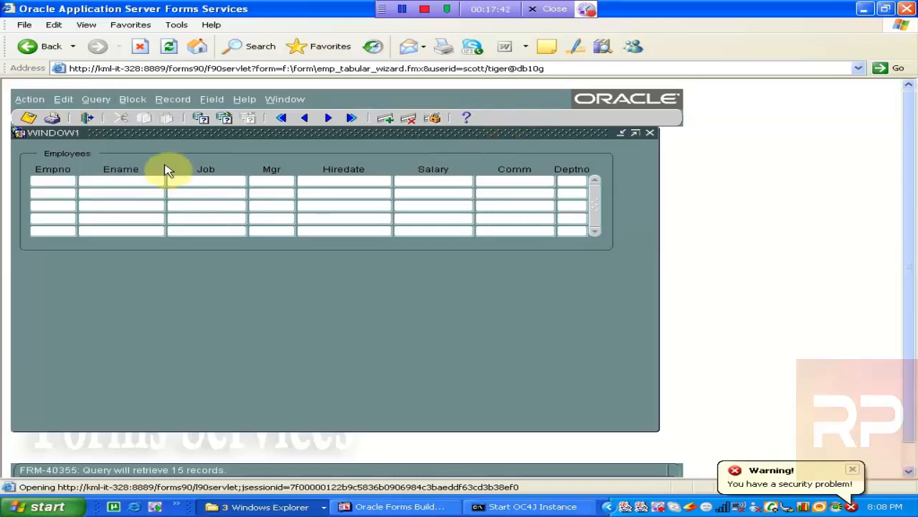
- Execute the query to load employee records and insert a new blank record below WARD's row
click(226, 118)
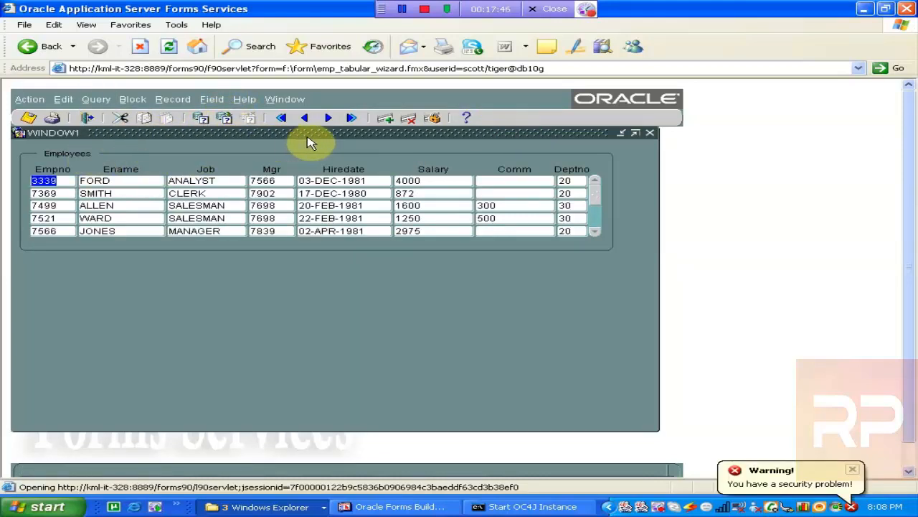
click(43, 219)
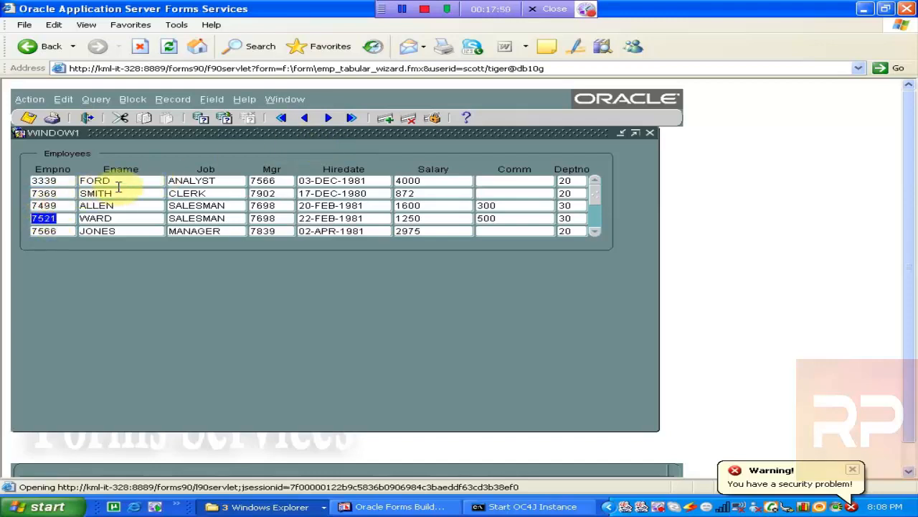
click(387, 119)
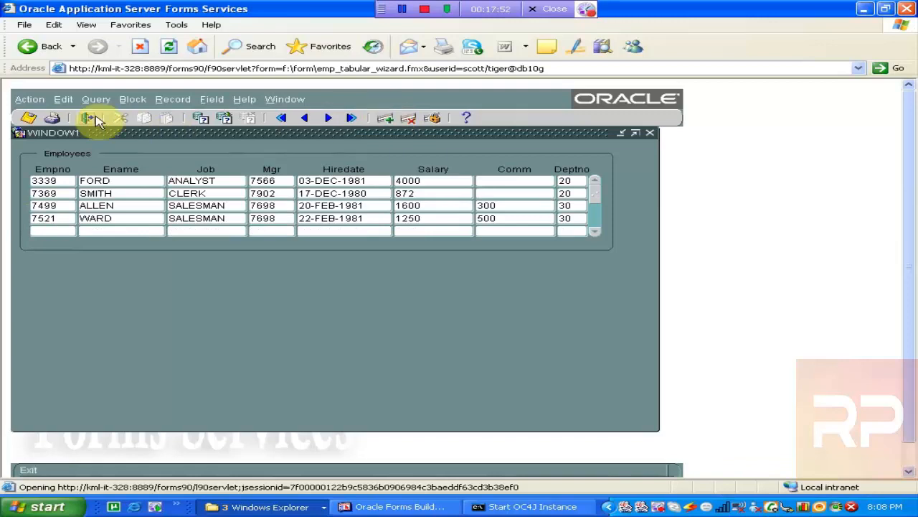
- Duplicate WARD's record into the new row and change its Ename to ASIM
click(162, 102)
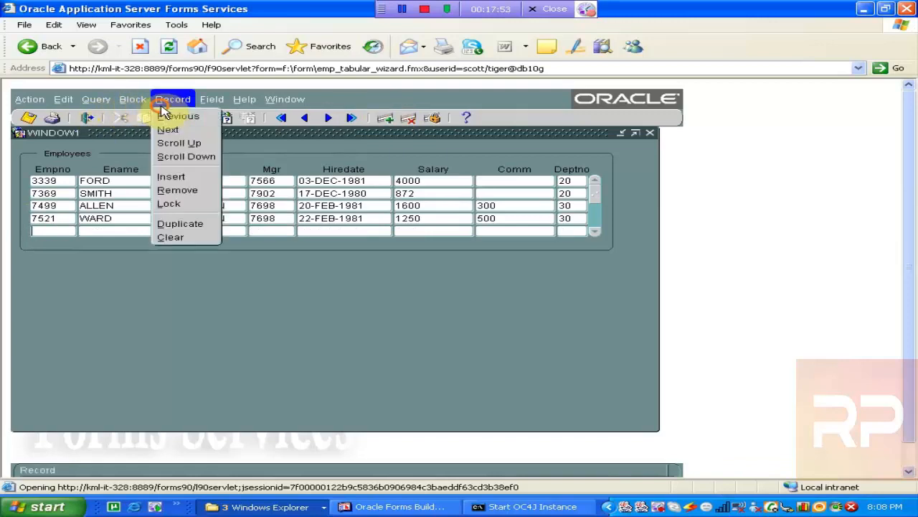
click(180, 223)
click(132, 231)
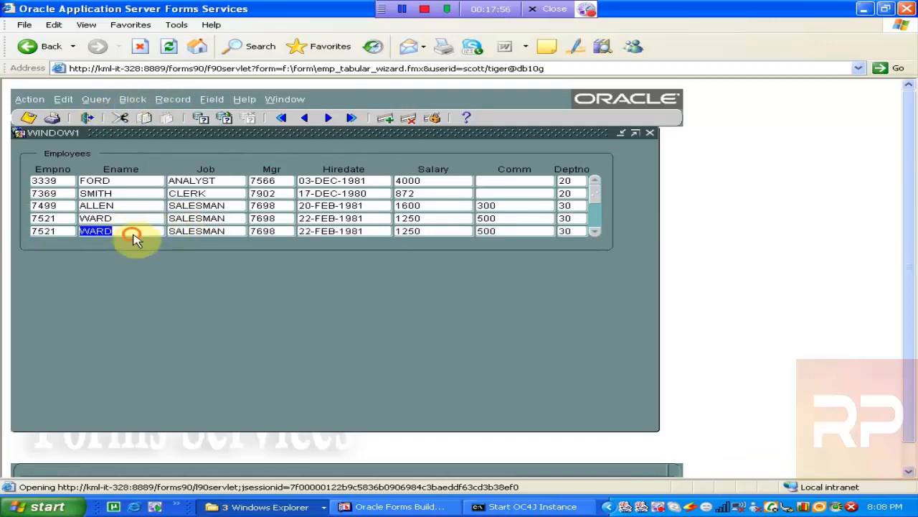
text(ASIM)
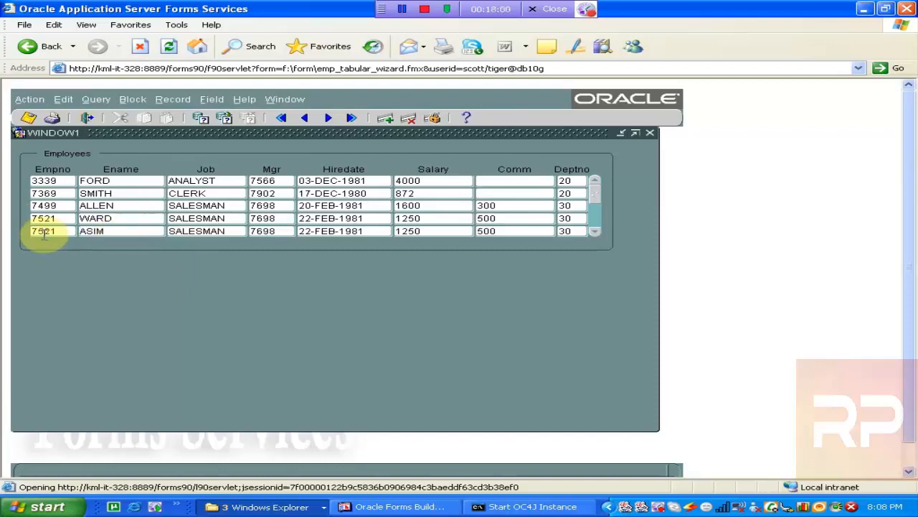
- Try to save the new ASIM record to the database
click(31, 121)
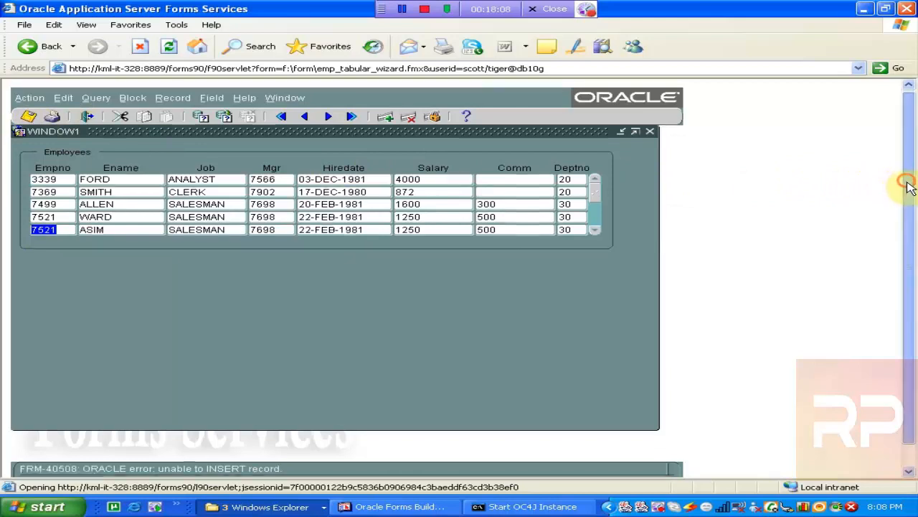
drag(907, 187, 911, 218)
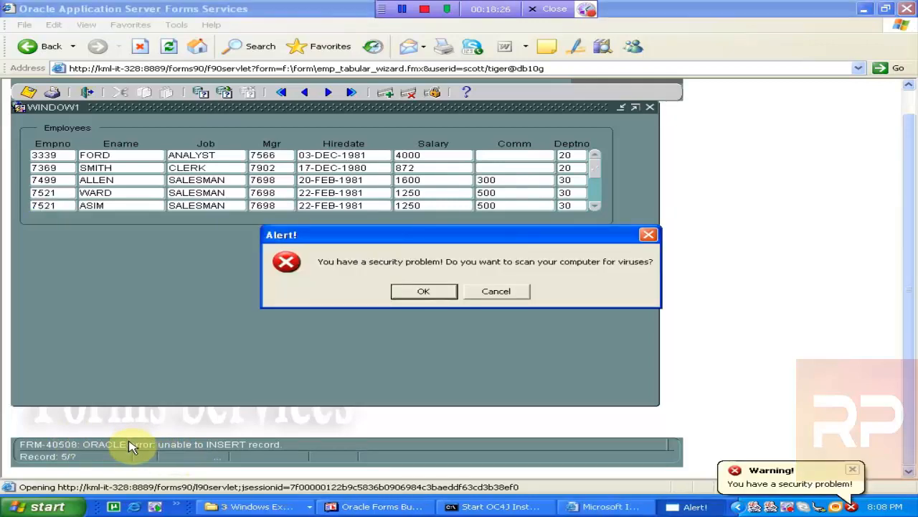
click(511, 294)
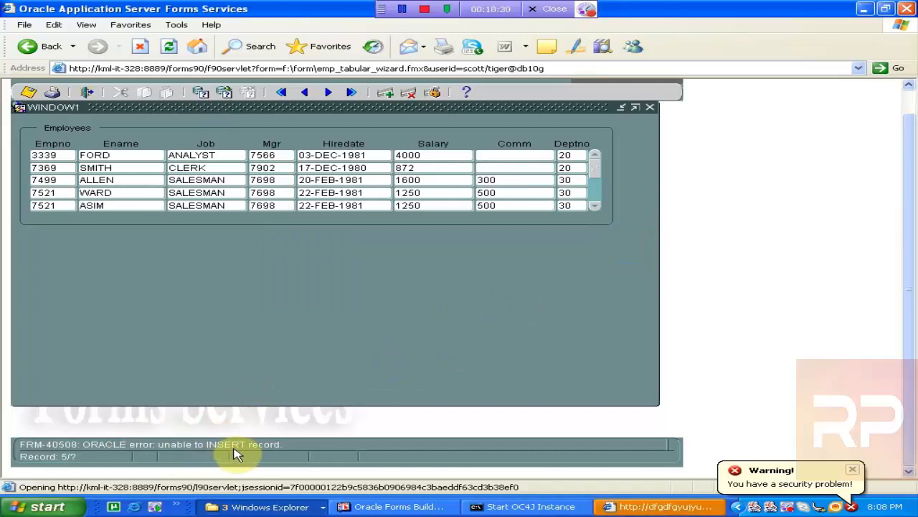
drag(911, 295, 911, 279)
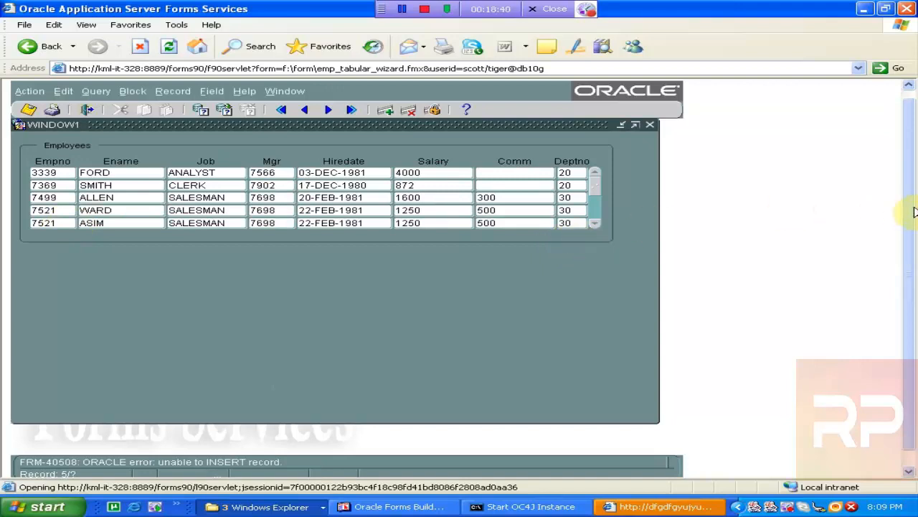
drag(913, 208, 912, 249)
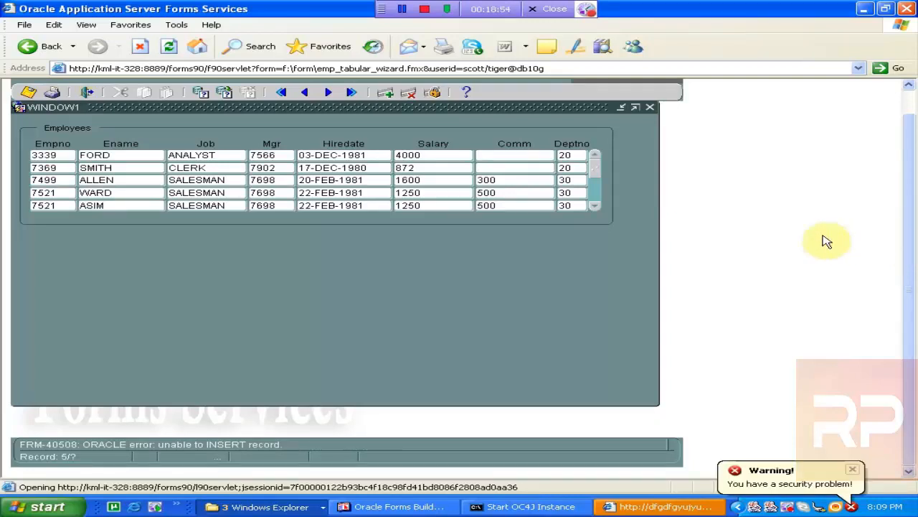
drag(910, 228, 903, 201)
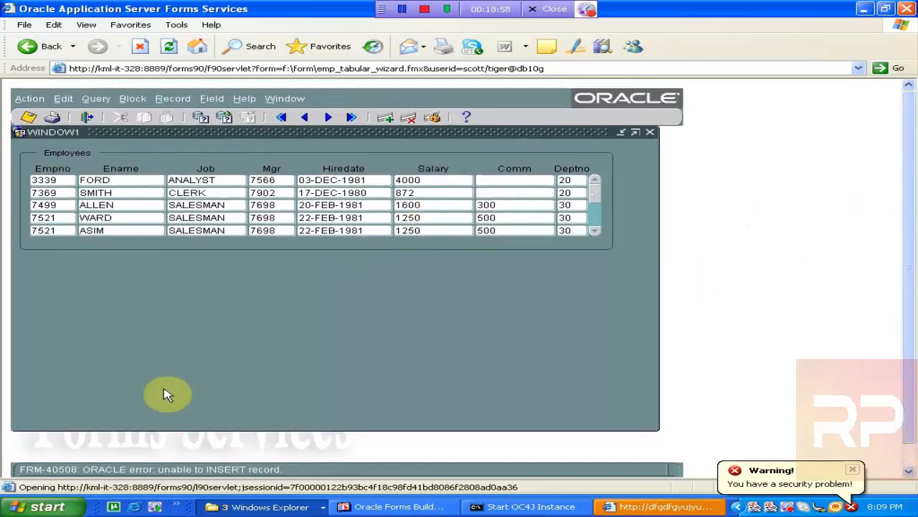
- Display the database error details for the failed insert, then close the error dialog
click(244, 100)
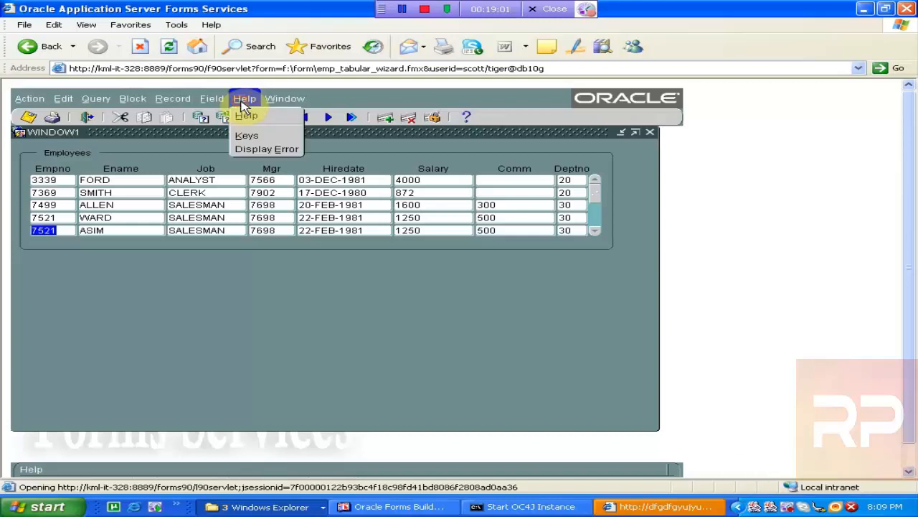
click(257, 152)
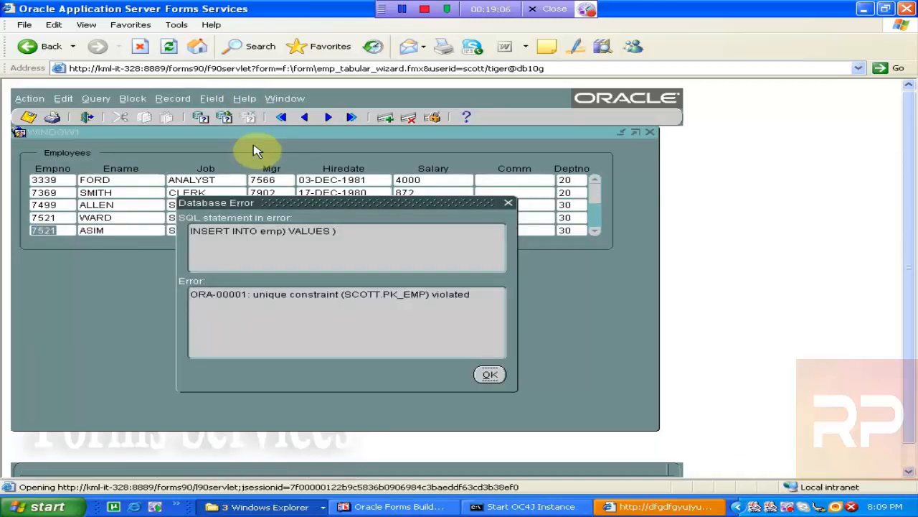
triple_click(349, 229)
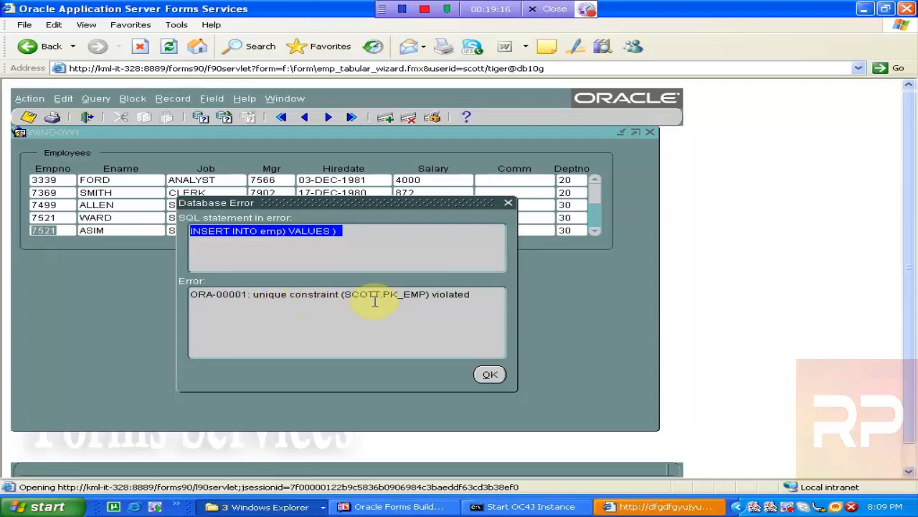
click(454, 299)
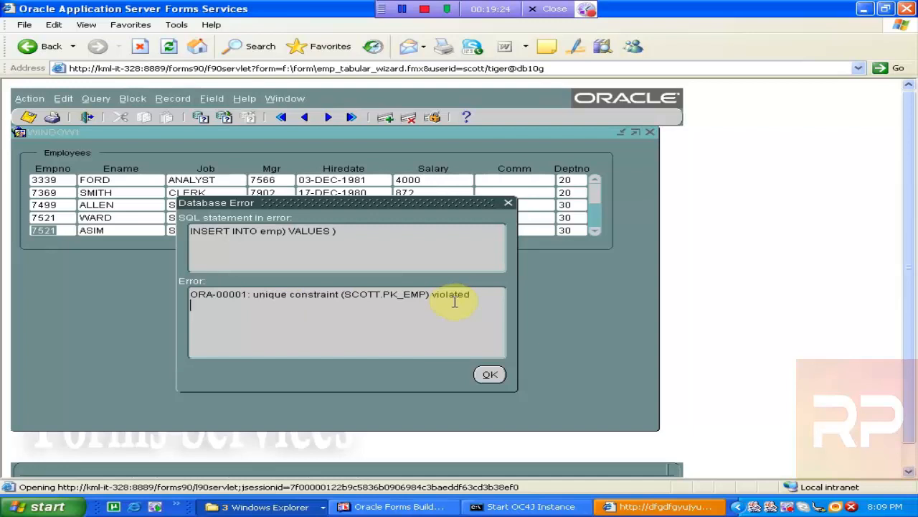
click(490, 374)
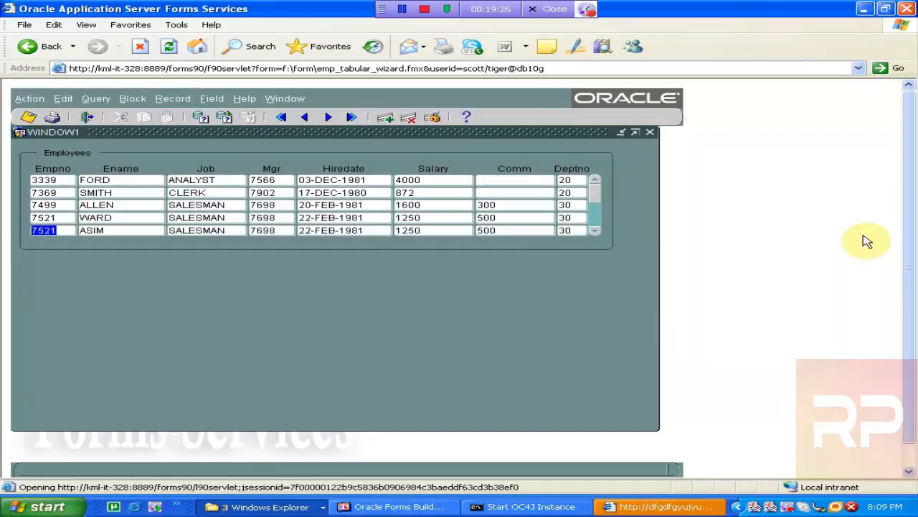
- Open the property list of the Job item and scroll down to its data type and length attributes, then close it
drag(908, 198, 908, 225)
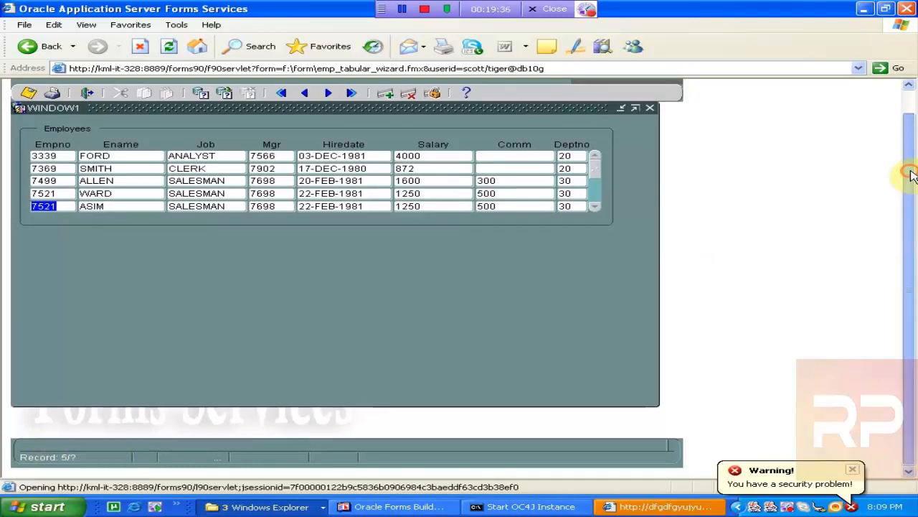
drag(909, 173, 911, 147)
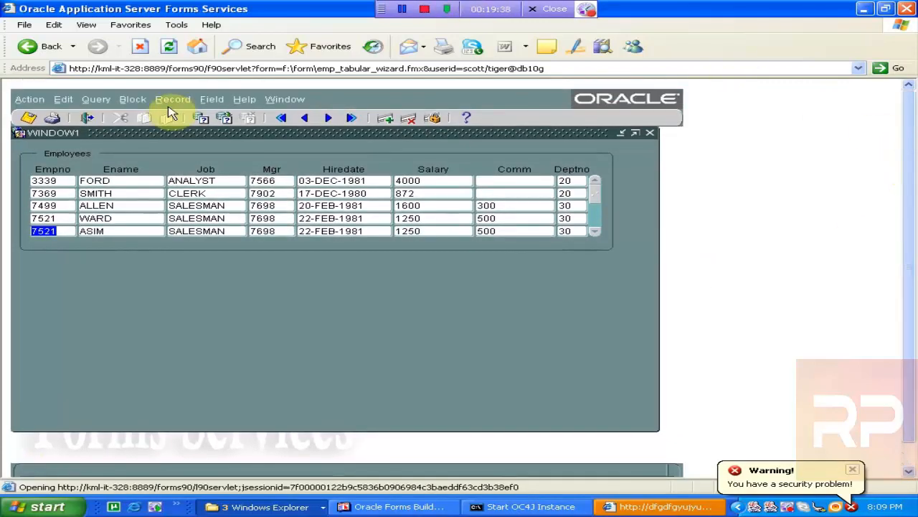
click(244, 100)
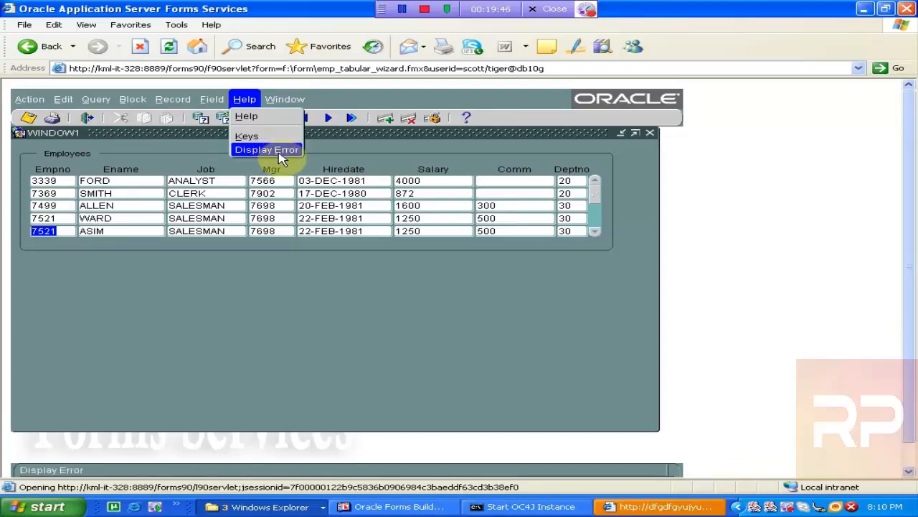
click(216, 233)
click(217, 231)
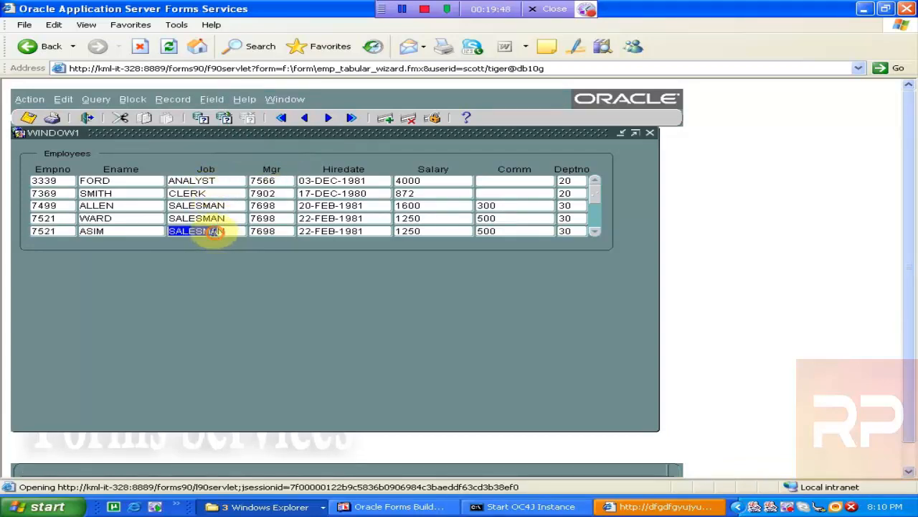
click(244, 104)
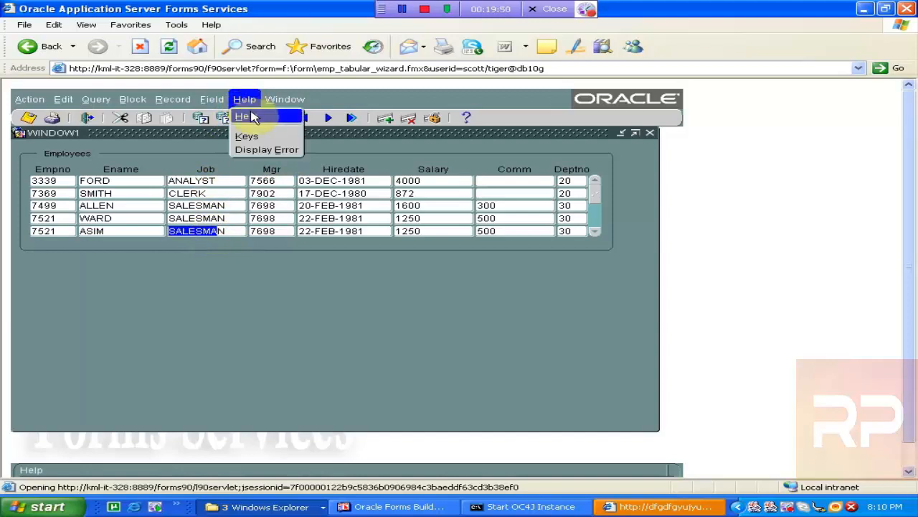
click(248, 113)
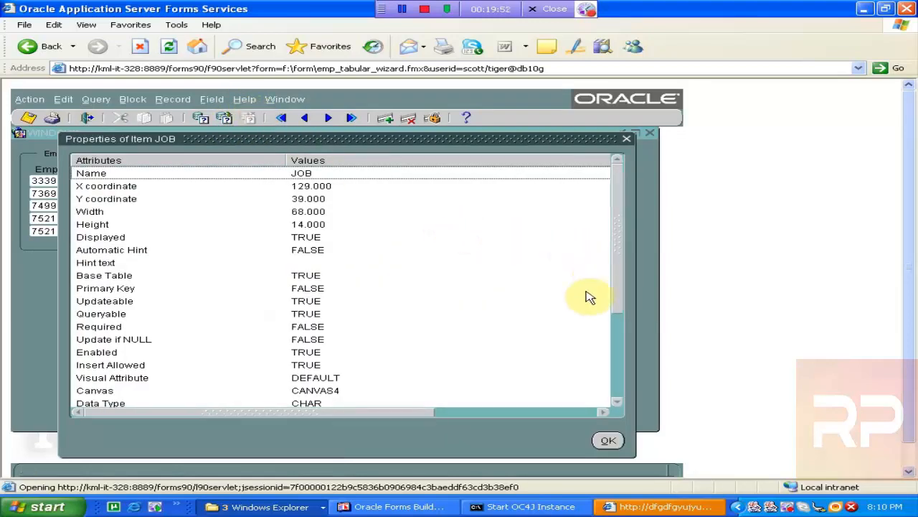
click(314, 404)
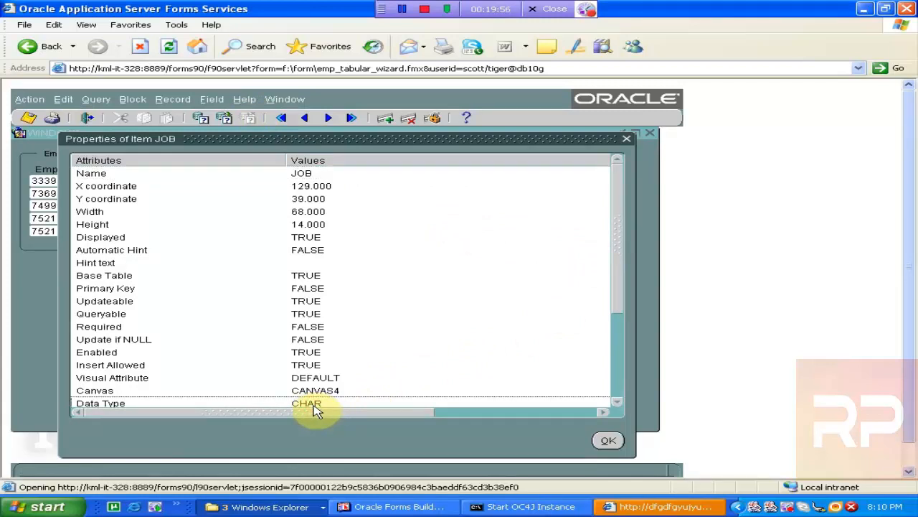
click(616, 401)
click(617, 401)
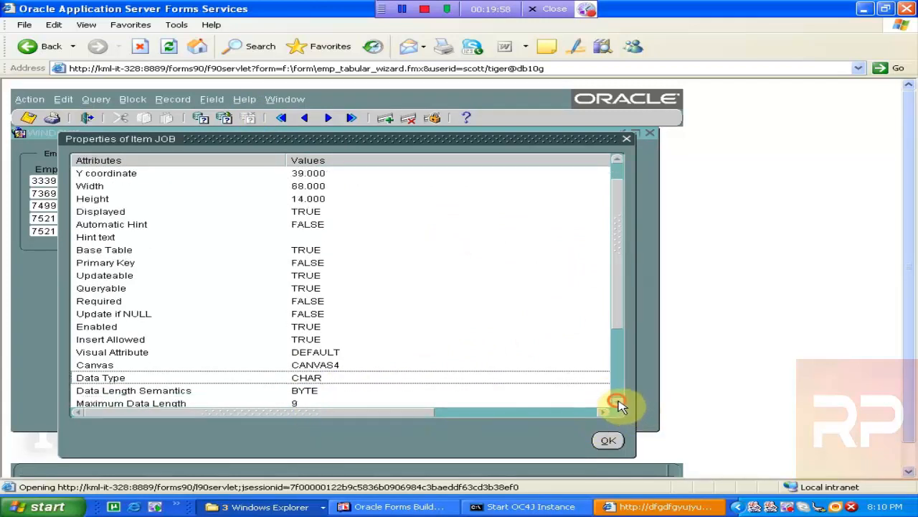
click(294, 392)
click(300, 405)
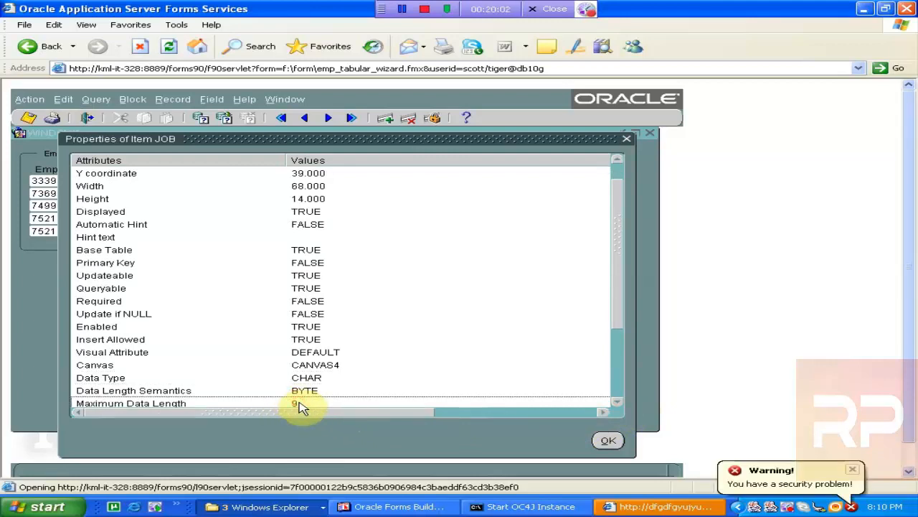
click(629, 140)
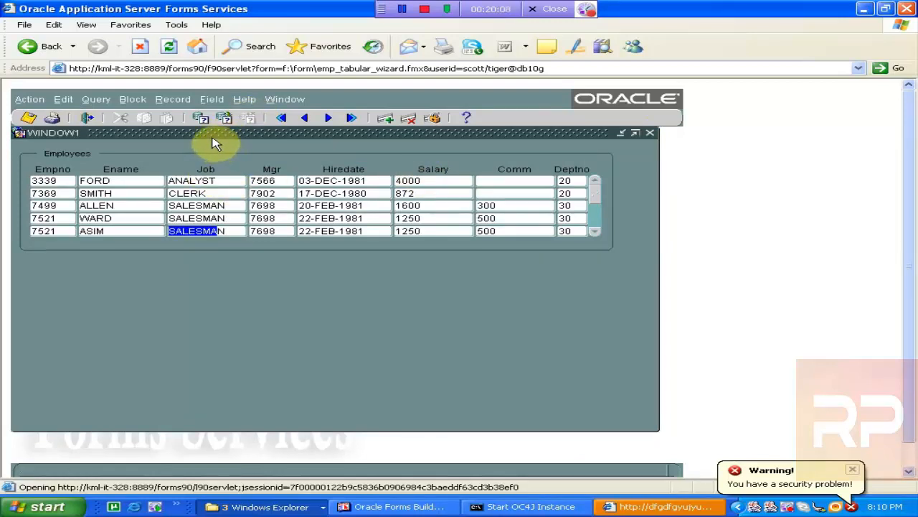
- Reopen the Job item's properties and review its data type, primary key and base table attributes before closing them
click(244, 99)
click(243, 117)
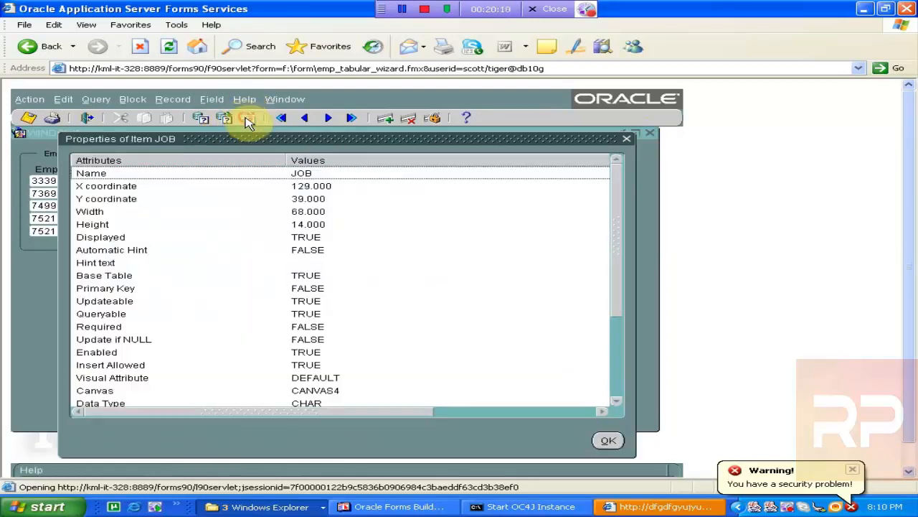
click(115, 402)
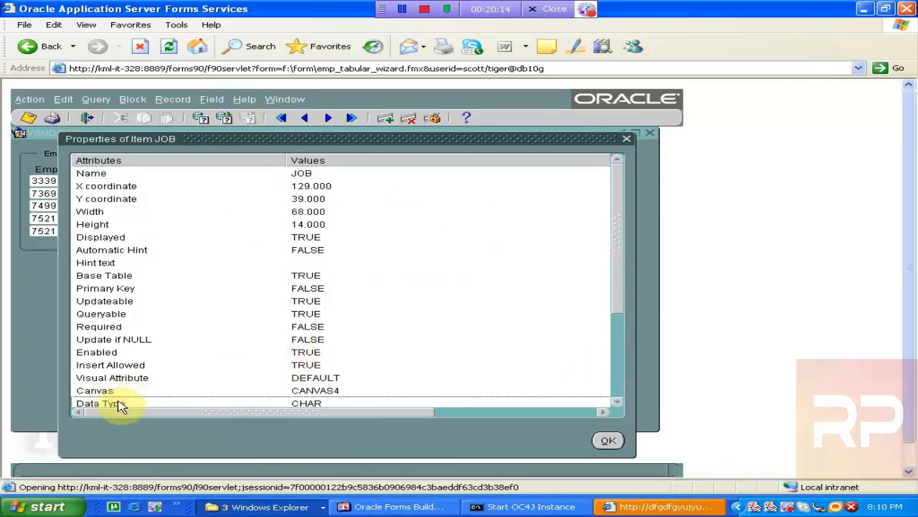
key(Down)
key(Down)
key(Down)
key(Up)
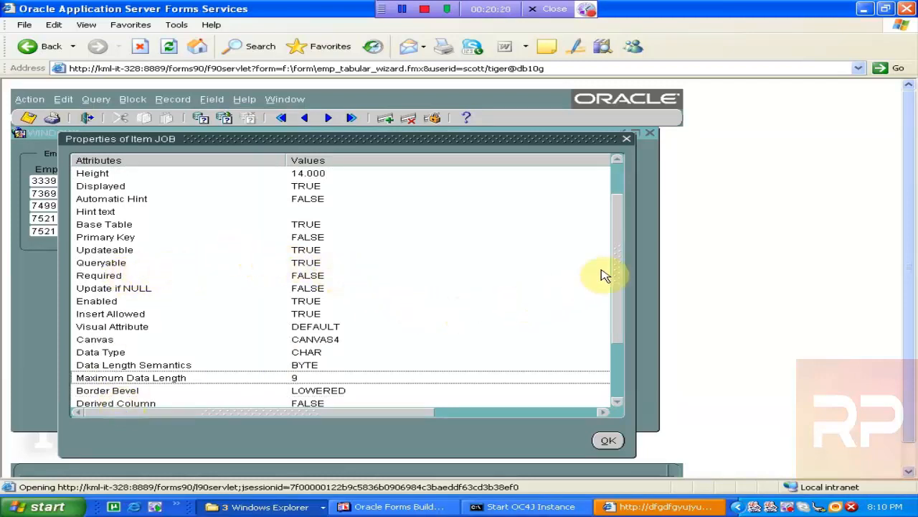
scroll(606, 215, up, 2)
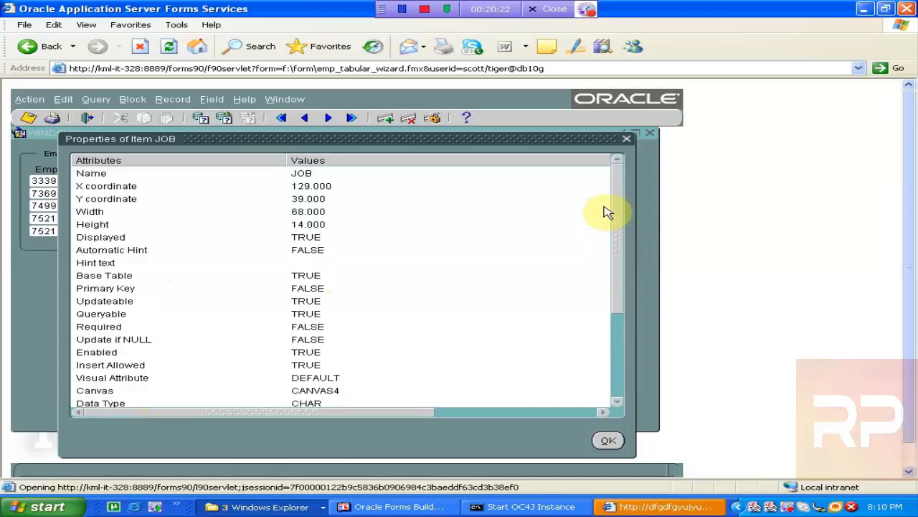
click(604, 207)
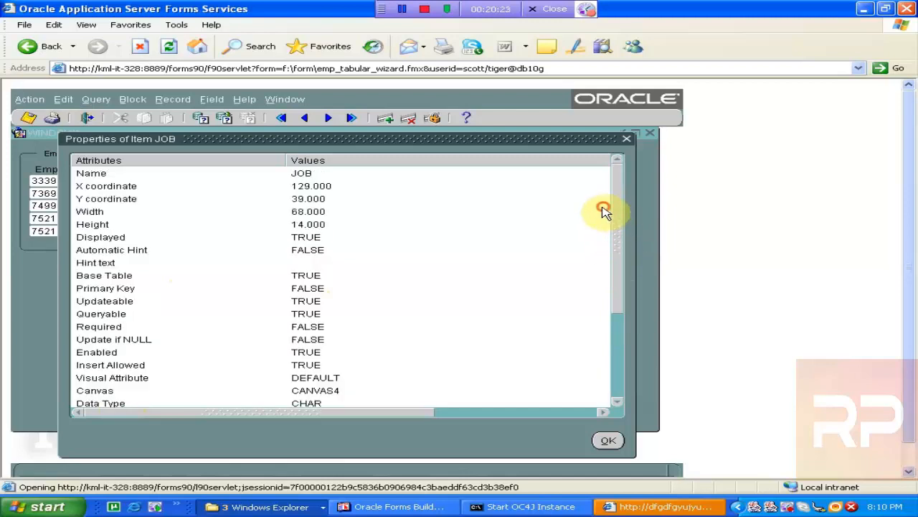
click(312, 174)
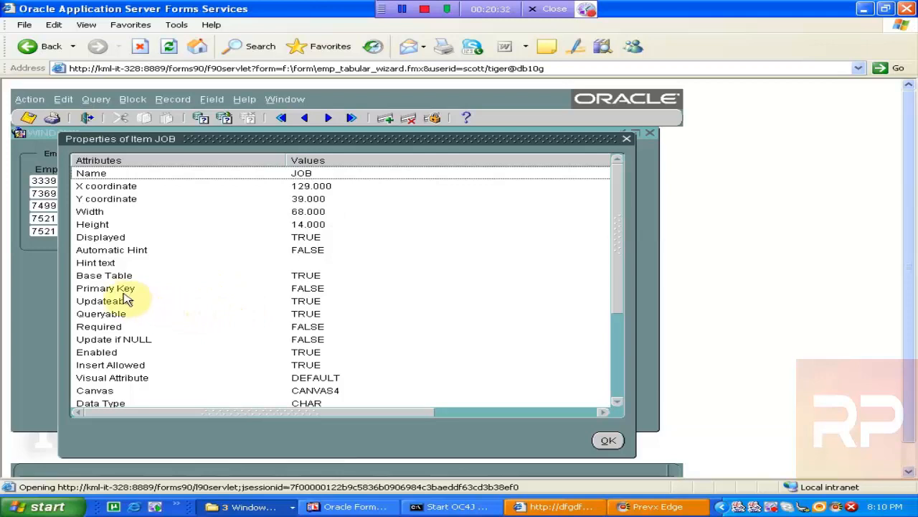
click(107, 275)
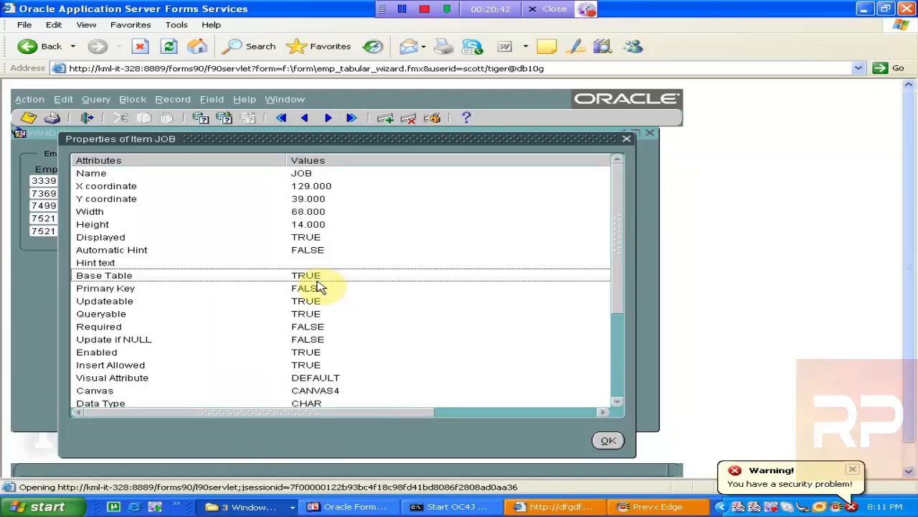
click(628, 139)
click(254, 101)
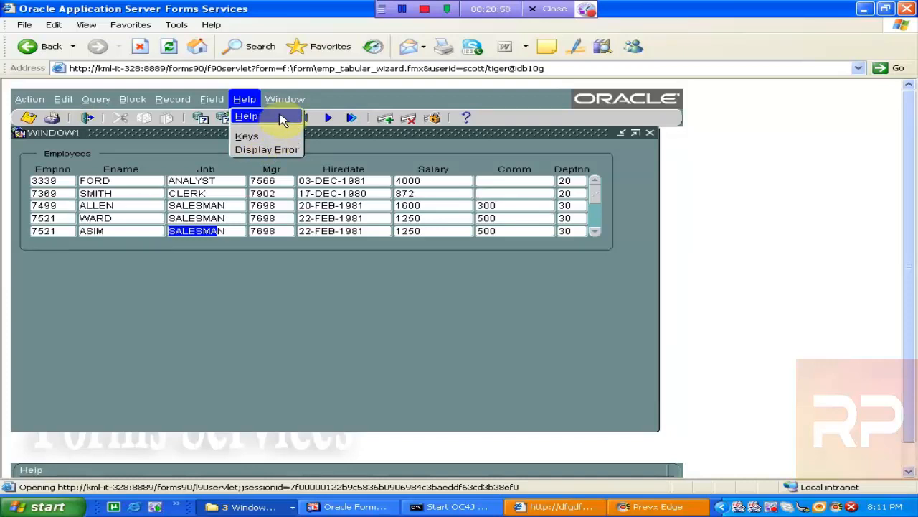
click(503, 123)
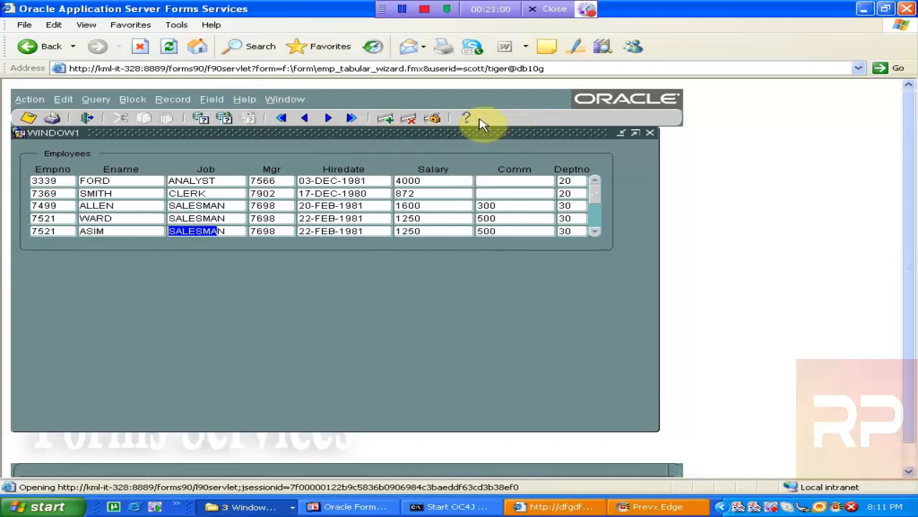
- Open the Job item's property list once more and close it
click(466, 118)
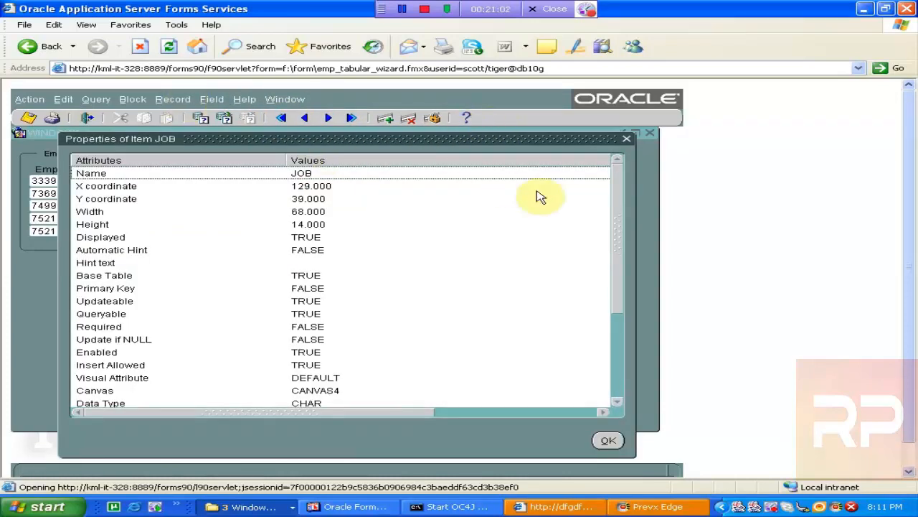
click(627, 138)
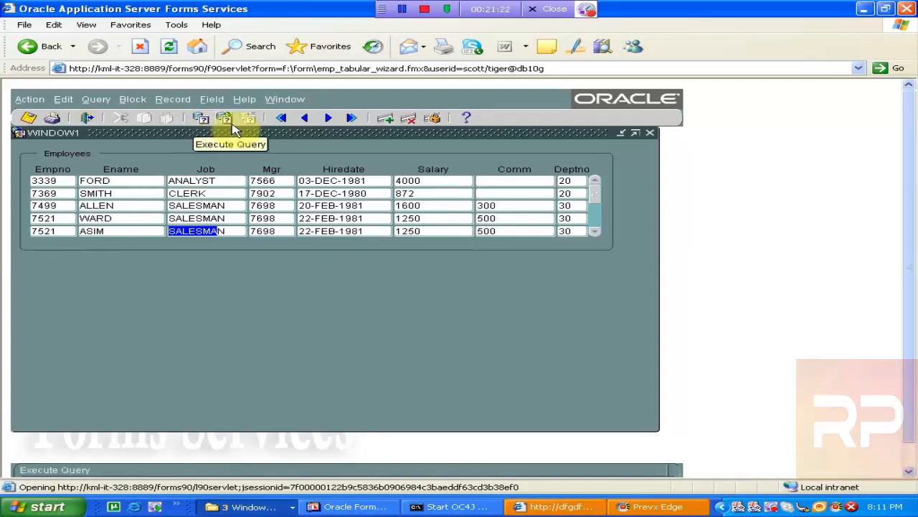
- Clear the form without saving the pending changes and re-execute the query to retrieve all employees
click(29, 100)
click(37, 130)
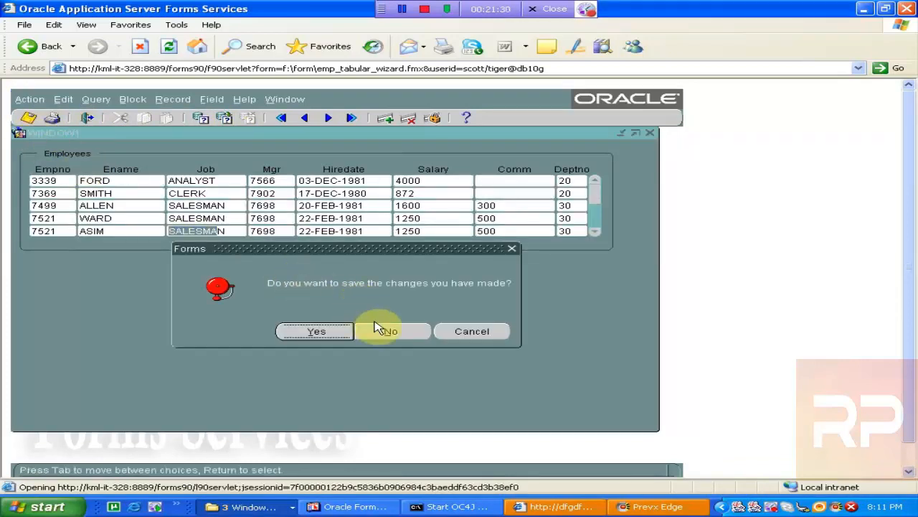
click(380, 329)
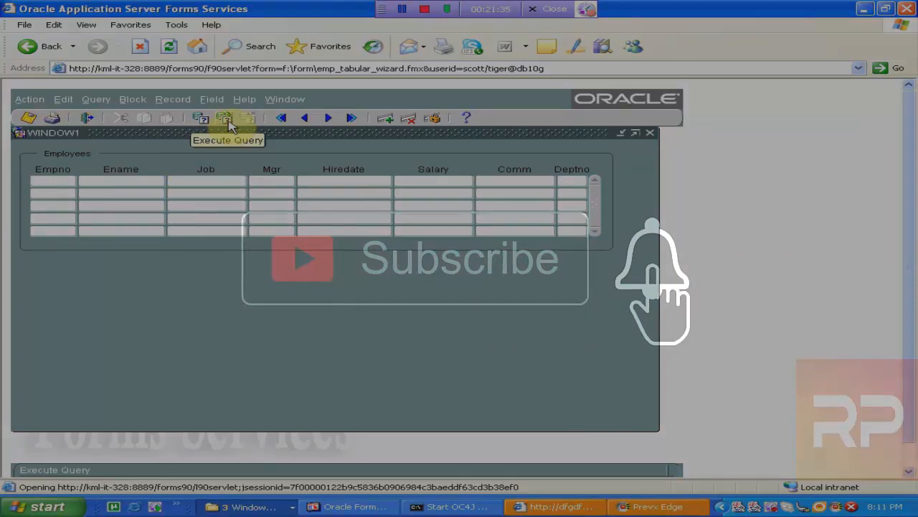
click(227, 120)
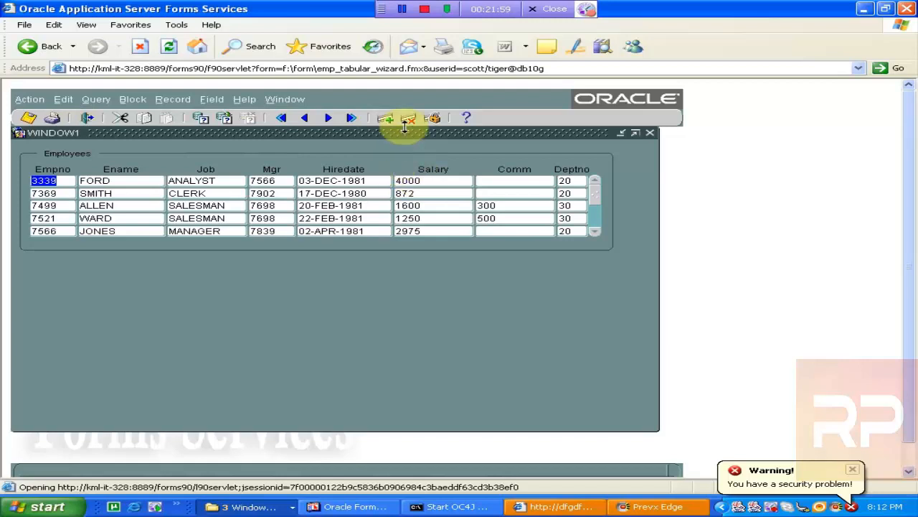
- Enter query mode and retrieve only employees whose Job is MANAGER
click(201, 125)
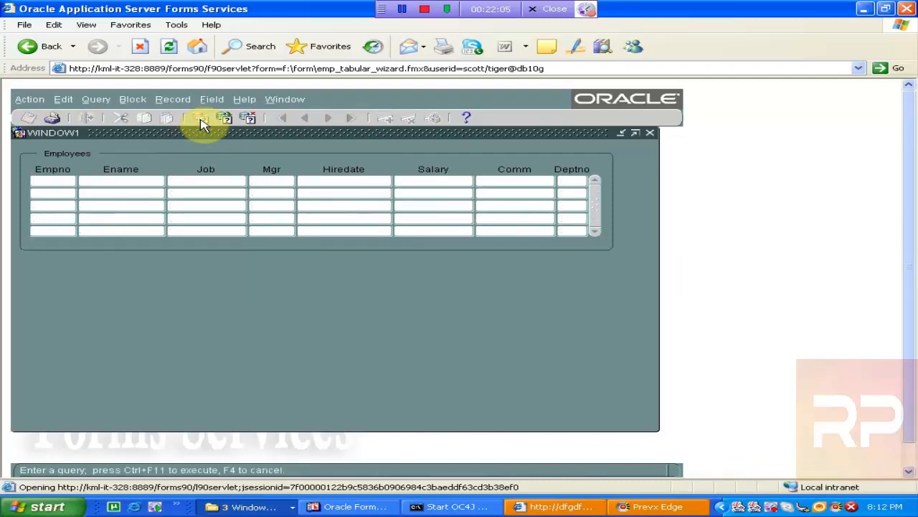
click(201, 177)
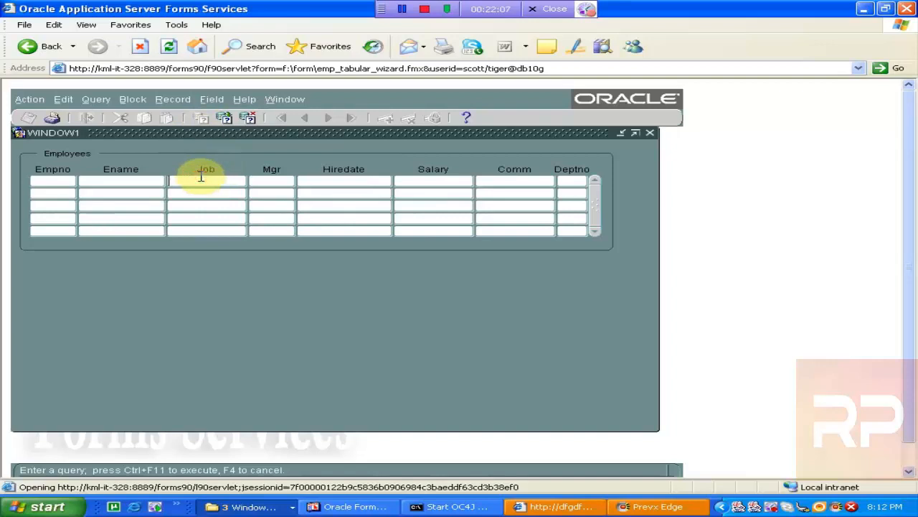
text(MANAGER)
click(225, 118)
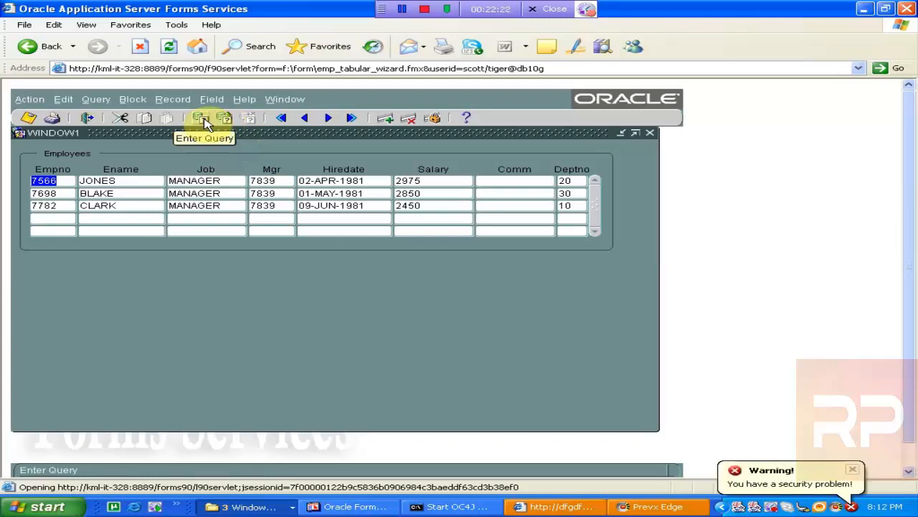
- Enter query mode and retrieve employees with a Salary greater than 4000
click(202, 120)
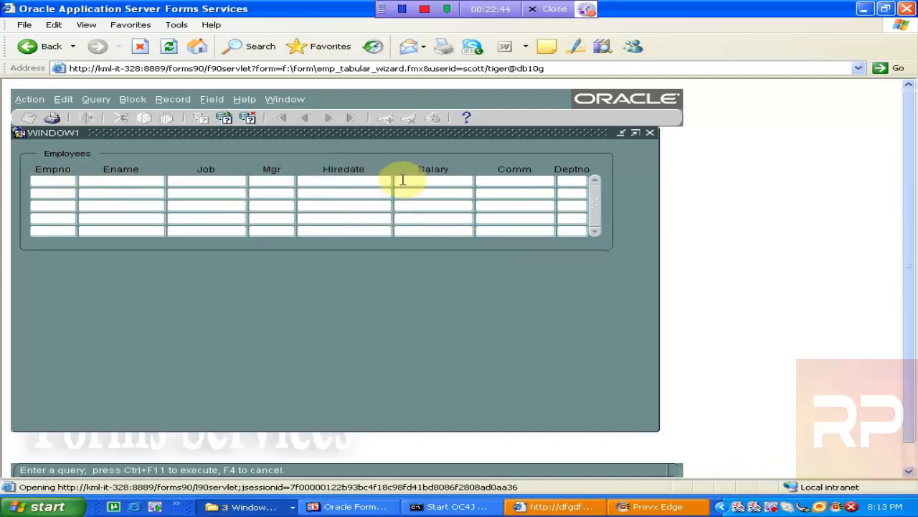
click(427, 180)
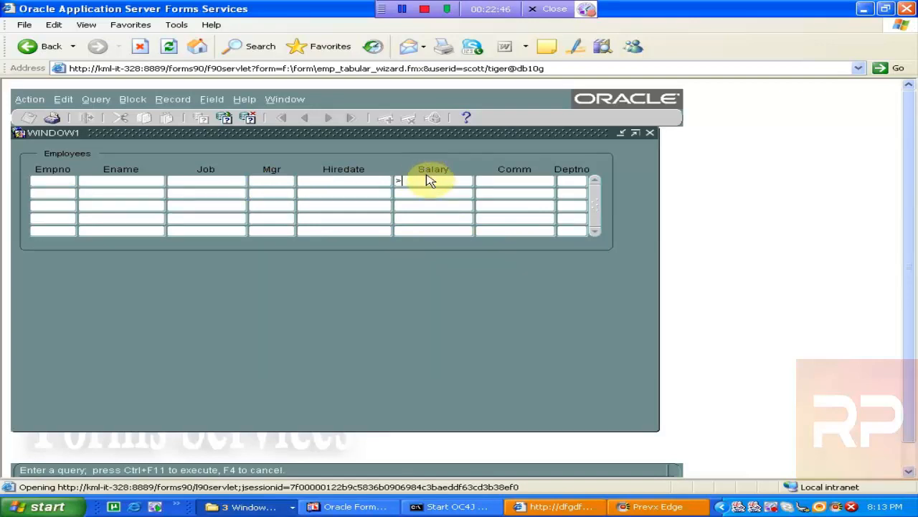
text(> 4000)
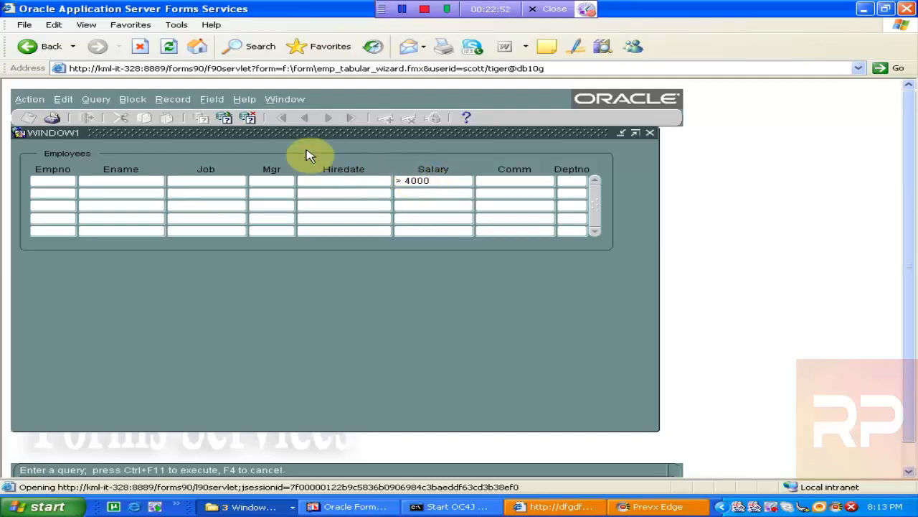
click(225, 120)
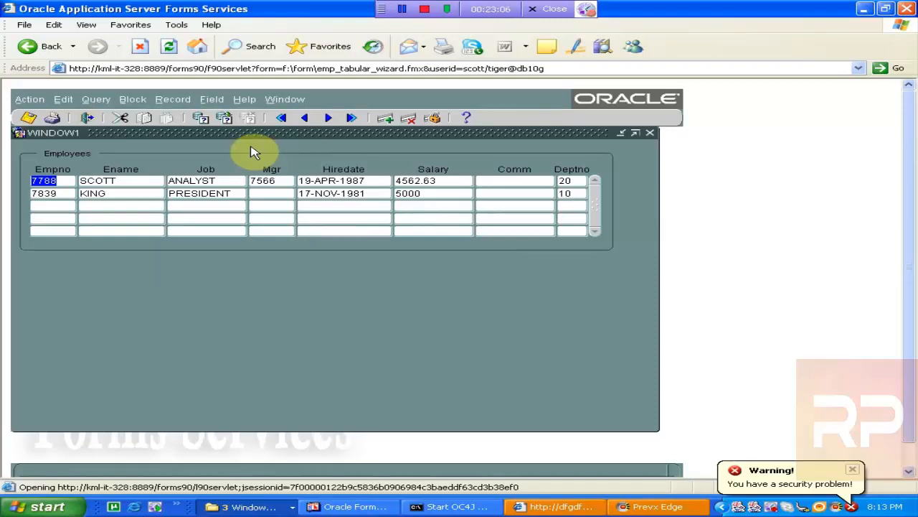
- Enter query mode and retrieve employees in department 30
click(203, 119)
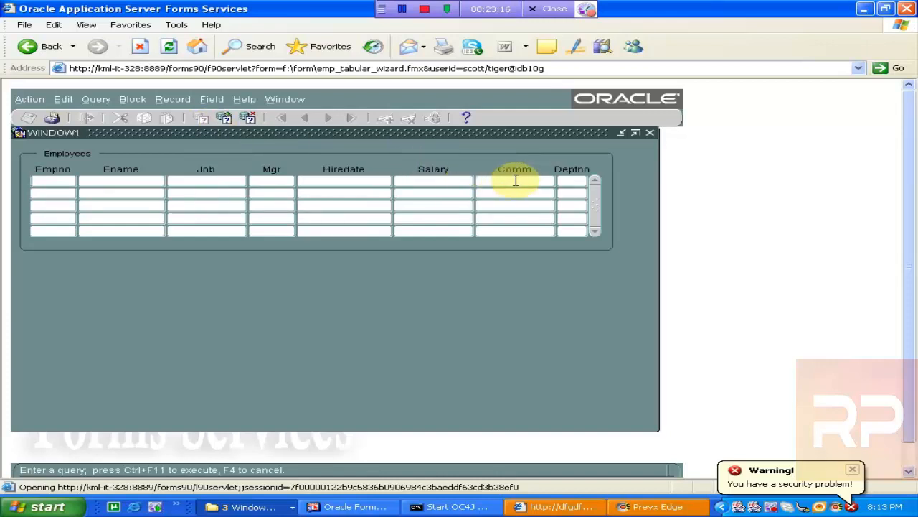
click(568, 182)
text(30)
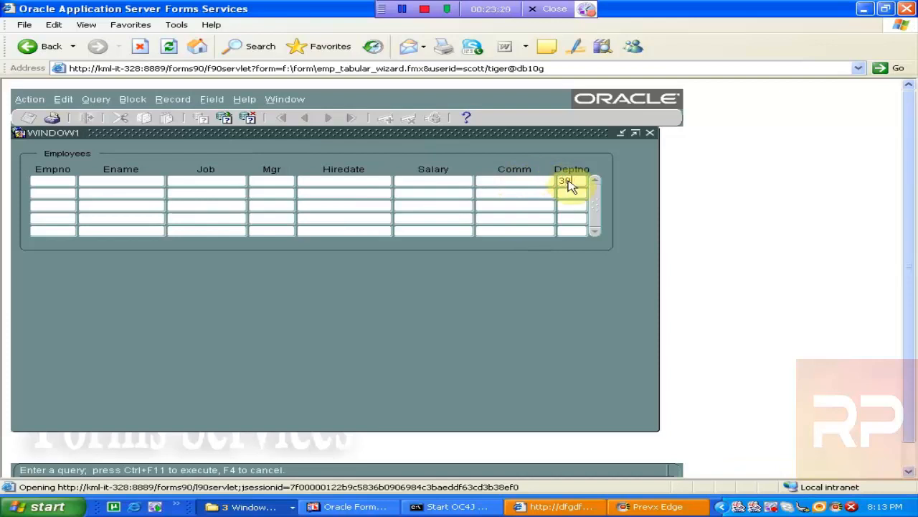
click(225, 117)
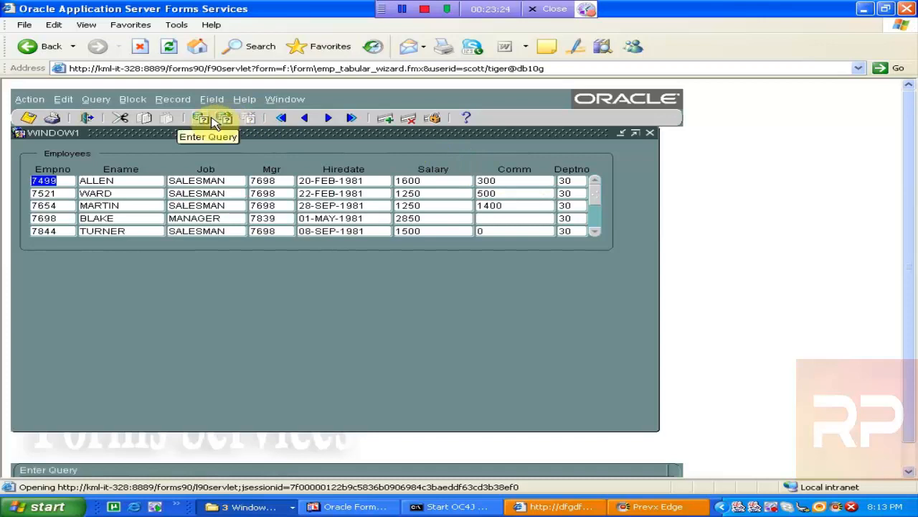
- Query employees whose Job is ANALYST in department 20
click(208, 121)
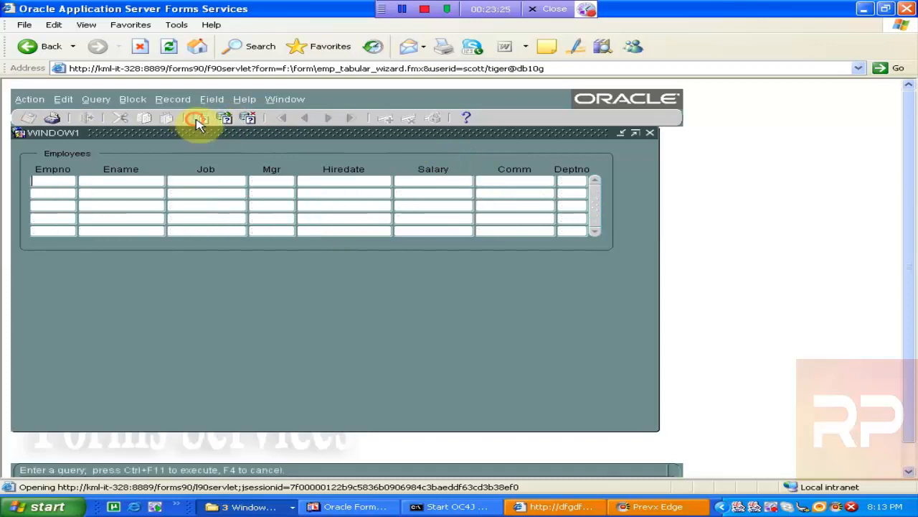
click(205, 180)
text(MANAGE)
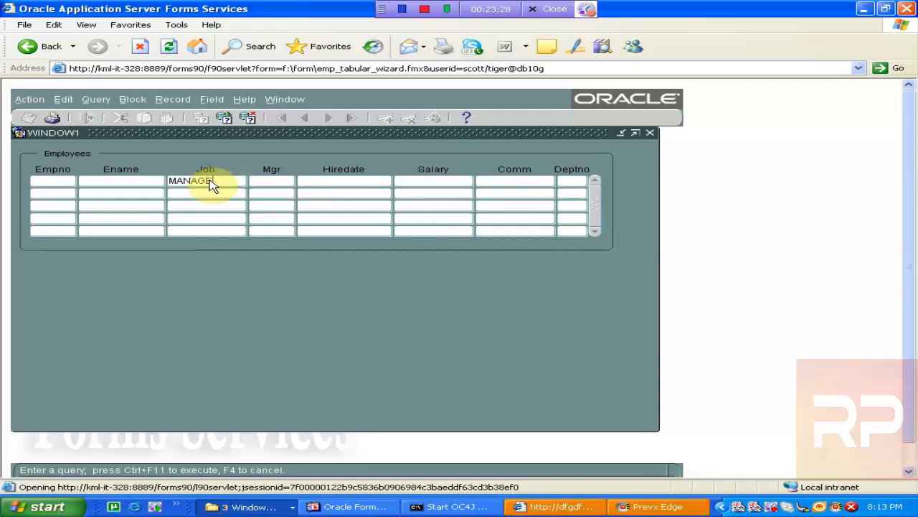
text(R)
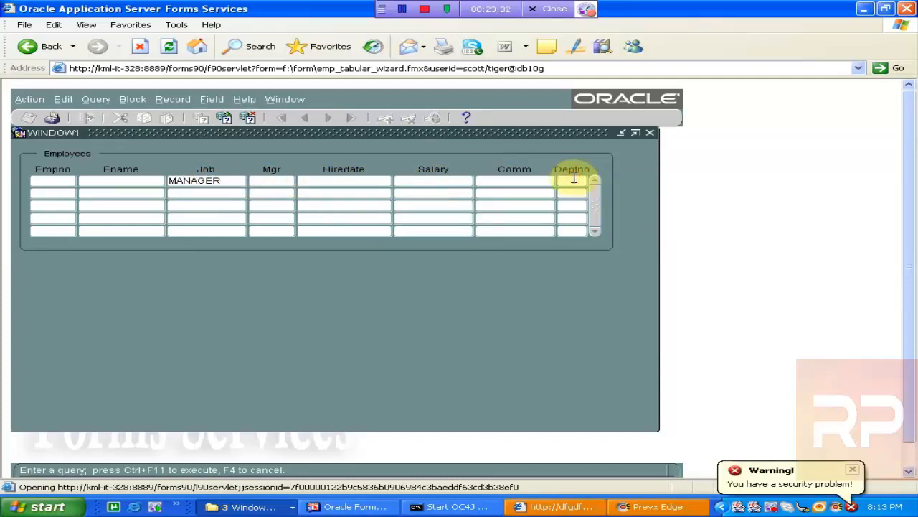
double_click(222, 180)
text(ANALYST)
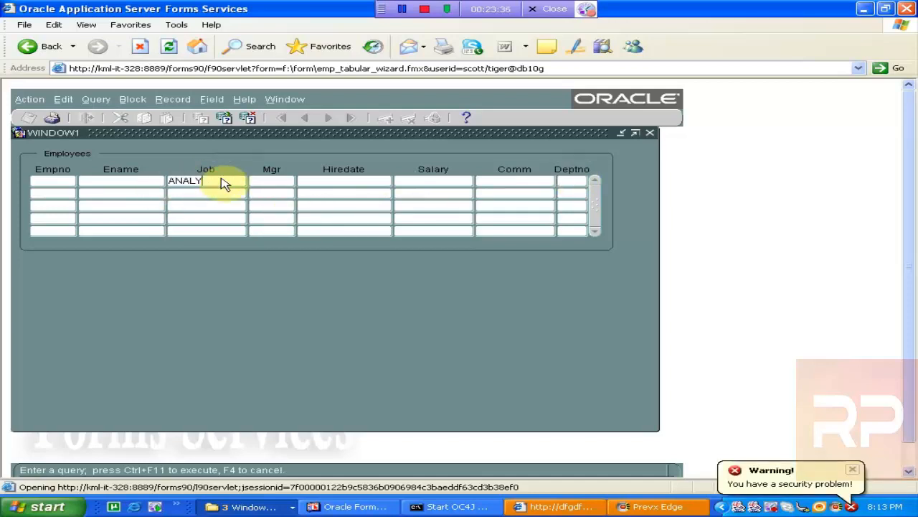
click(574, 180)
text(20)
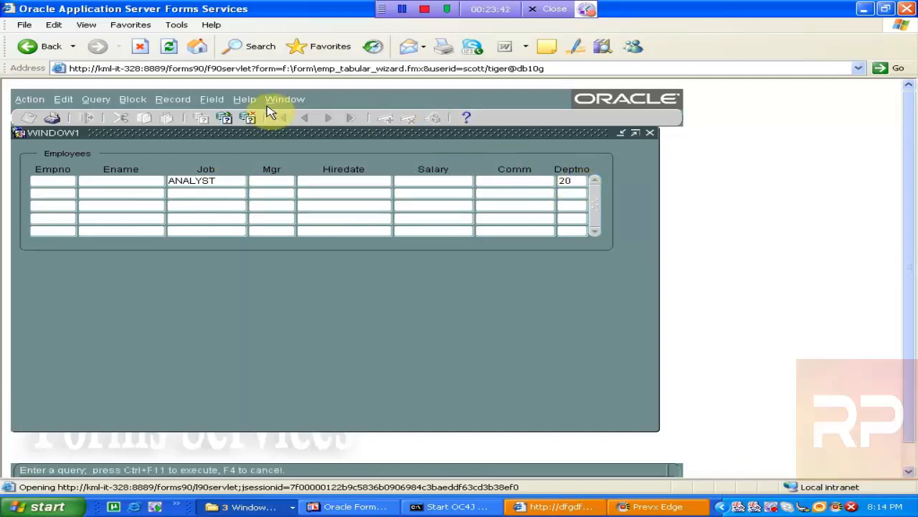
click(226, 120)
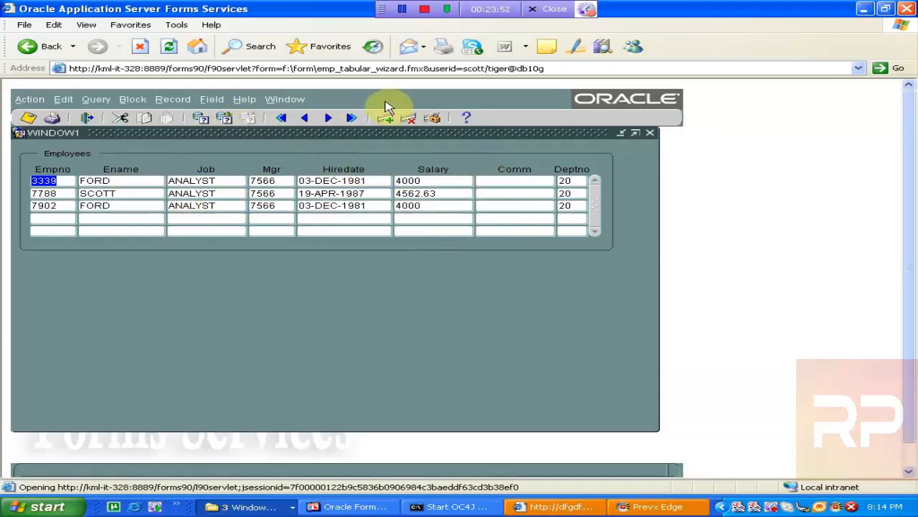
- Enter a colon in the Job query field and execute to open the Query/Where dialog, moving it aside
click(202, 120)
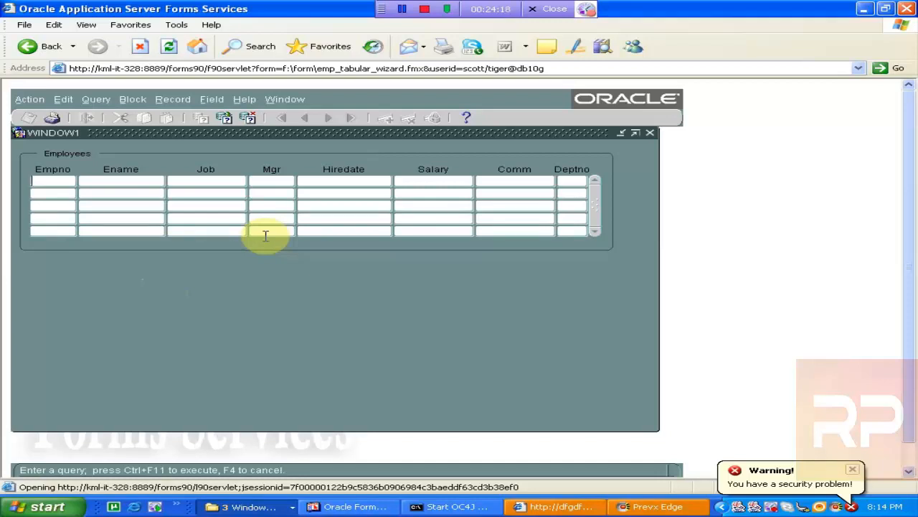
click(199, 181)
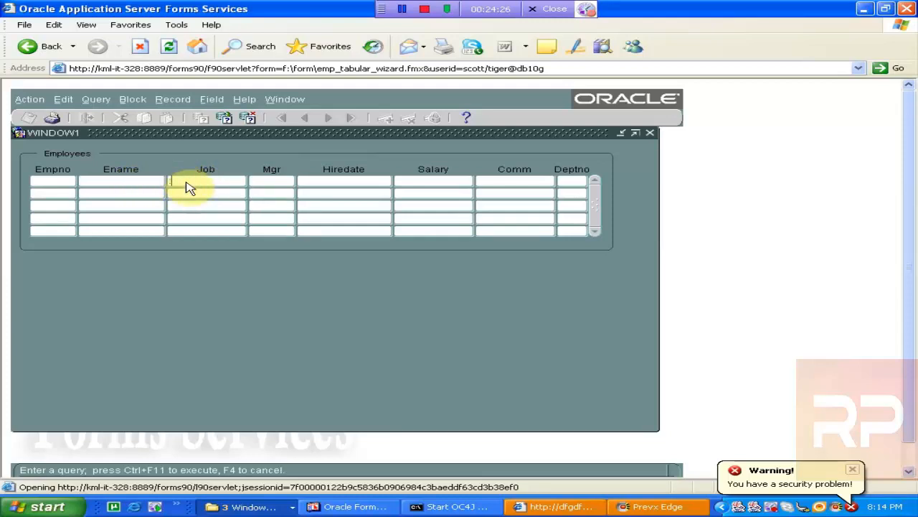
click(227, 121)
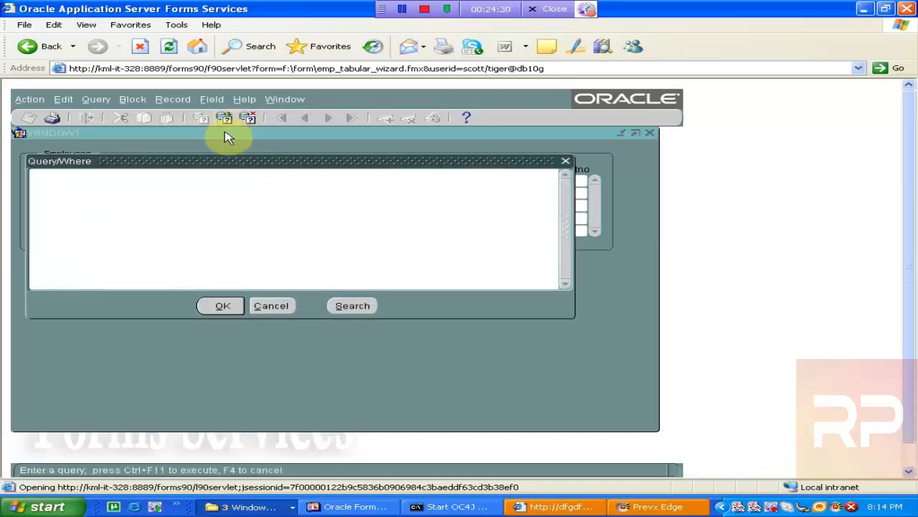
drag(222, 163, 303, 263)
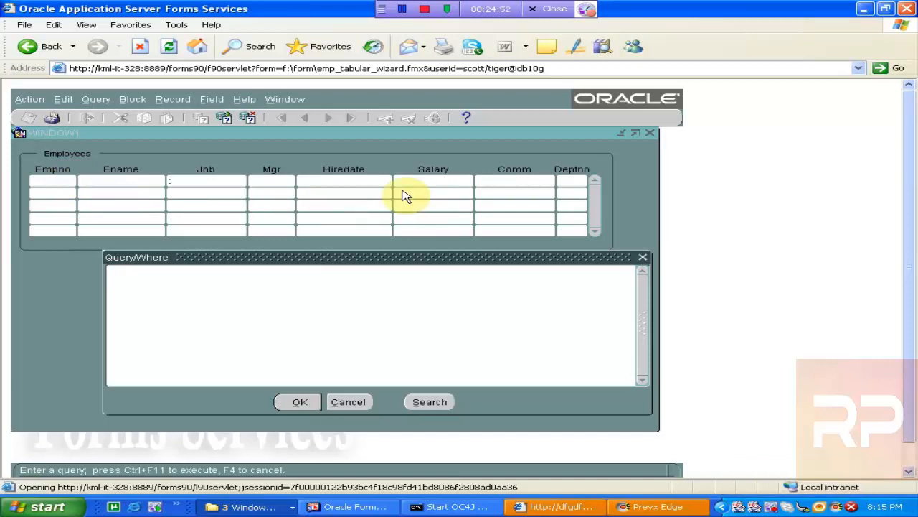
- Enter the condition JOB='ANALYST' AND DEPTNO=20 ORDER BY SAL DESC in the Query/Where dialog and run it
text(deptno)
key(BackSpace)
key(BackSpace)
key(BackSpace)
key(BackSpace)
key(BackSpace)
text(JOB='ANA)
key(BackSpace)
key(BackSpace)
key(BackSpace)
text(NALYST')
key(Return)
text(AND )
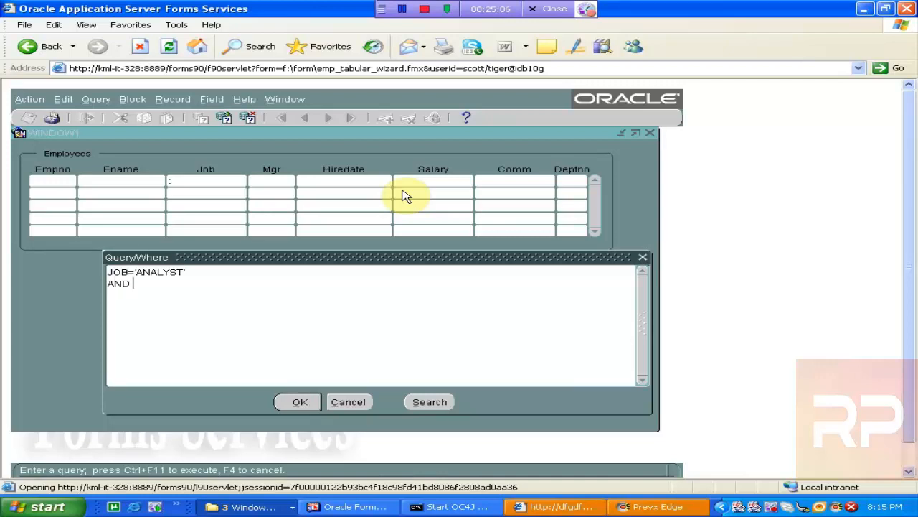
text(DEPTNO=20)
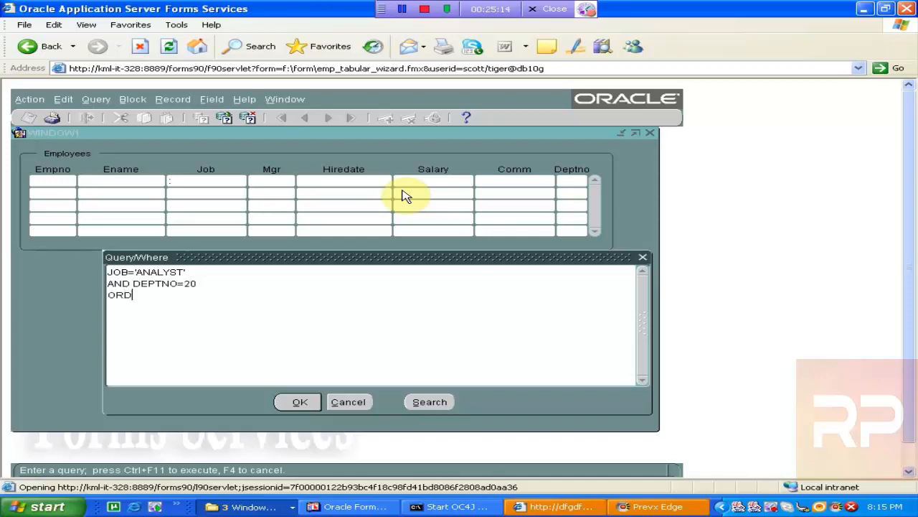
text(ER BY SAL DESC)
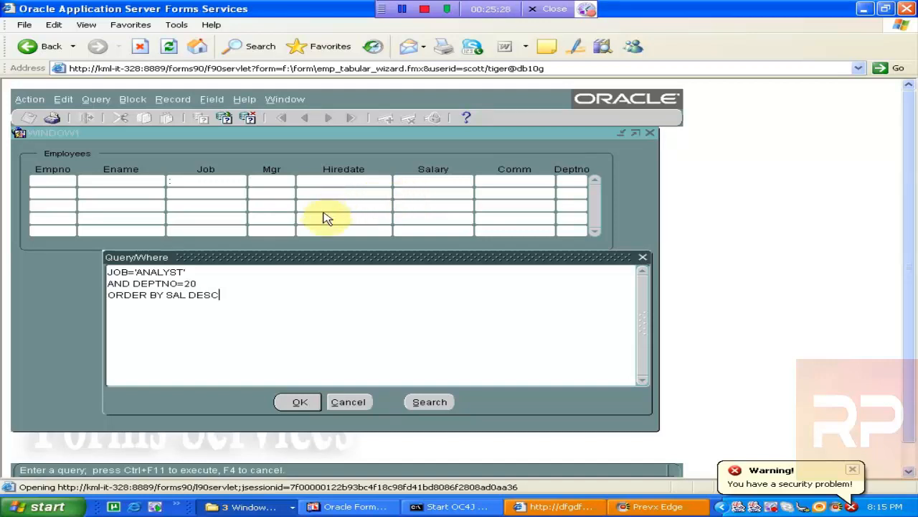
click(298, 402)
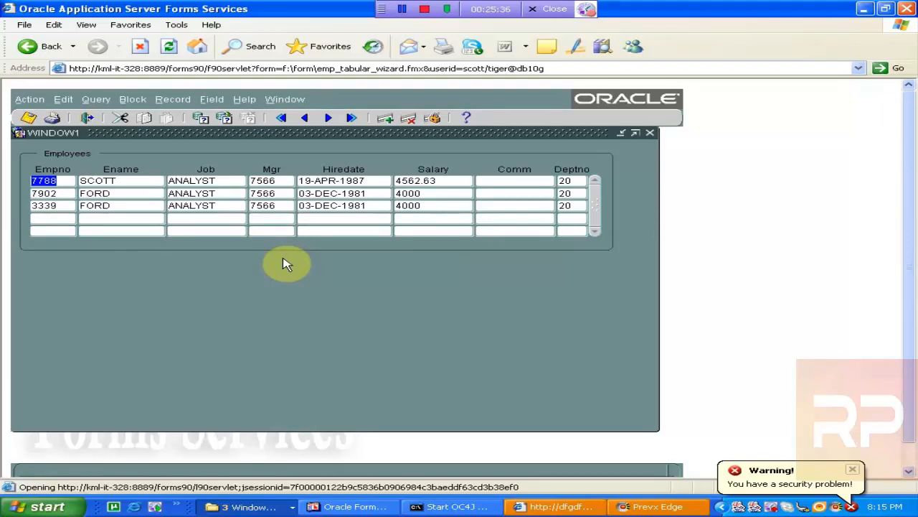
- Reopen the Query/Where dialog to review the saved condition, opening and cancelling its Search/Replace dialog
click(201, 117)
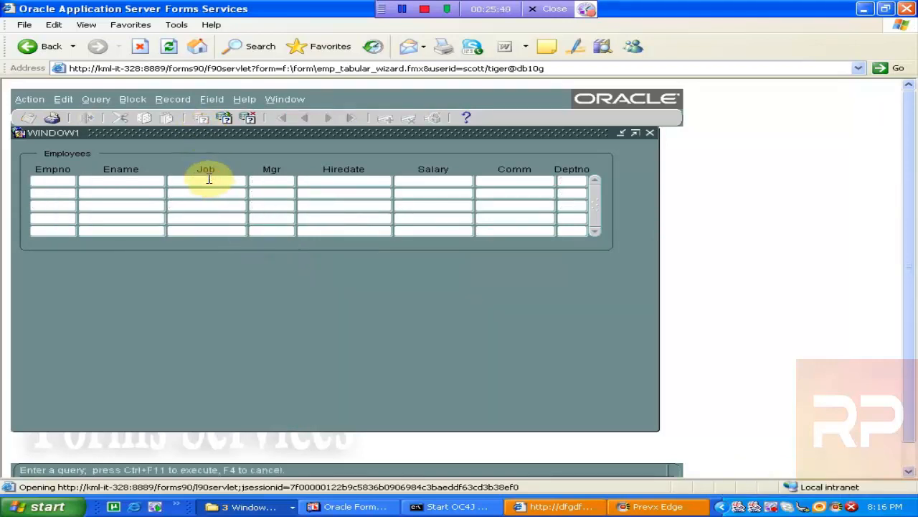
click(224, 119)
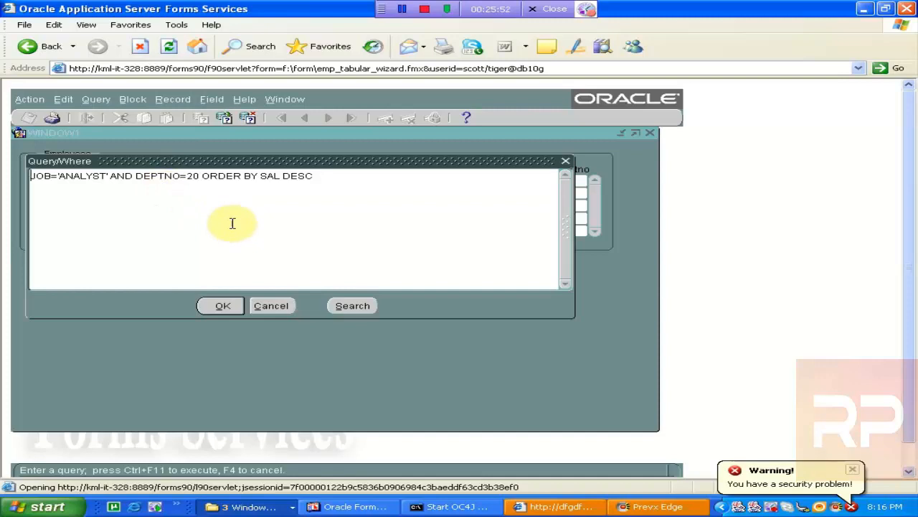
click(352, 306)
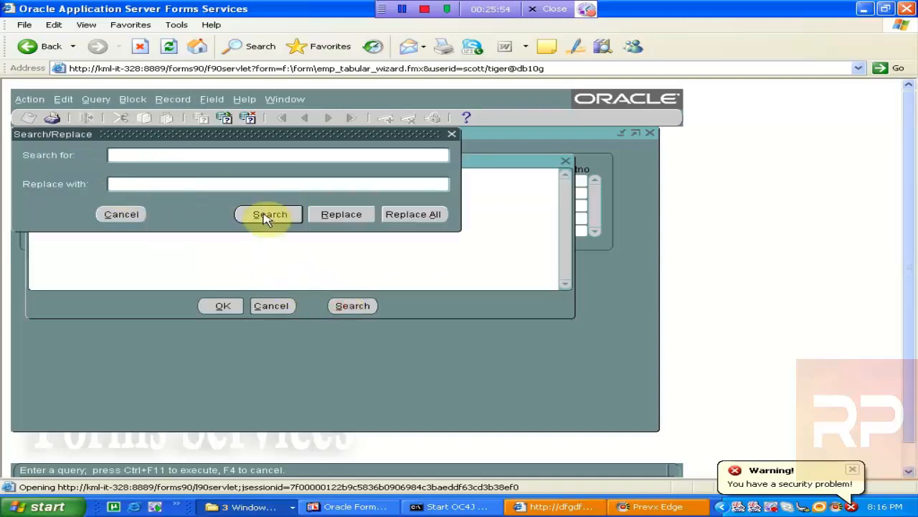
click(125, 214)
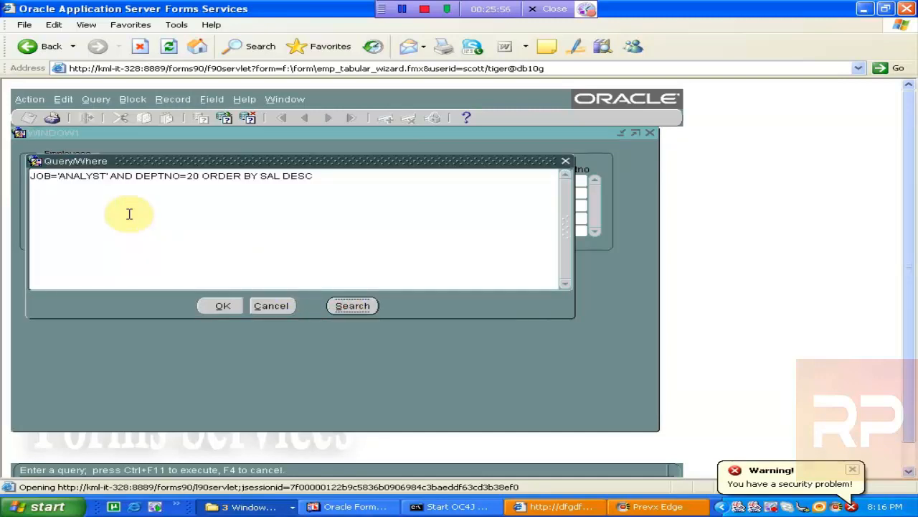
click(278, 307)
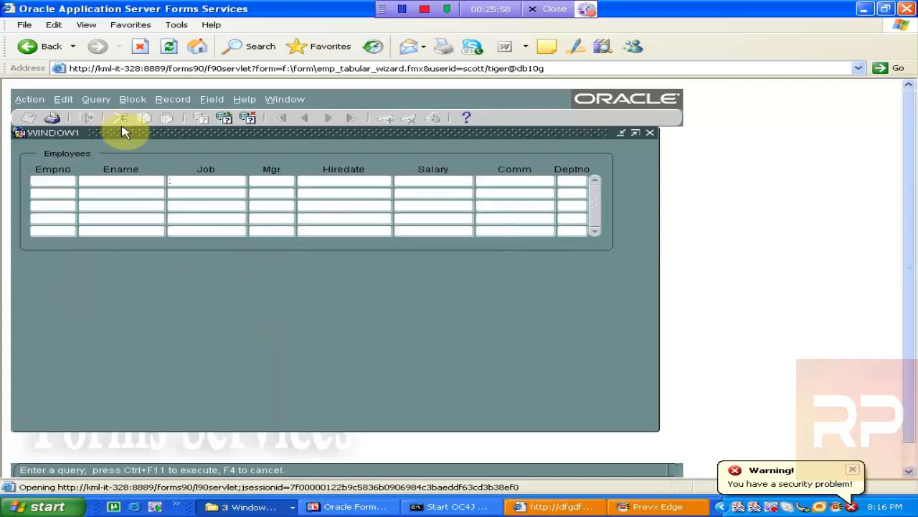
- Cancel query mode and return to the Job field
click(249, 119)
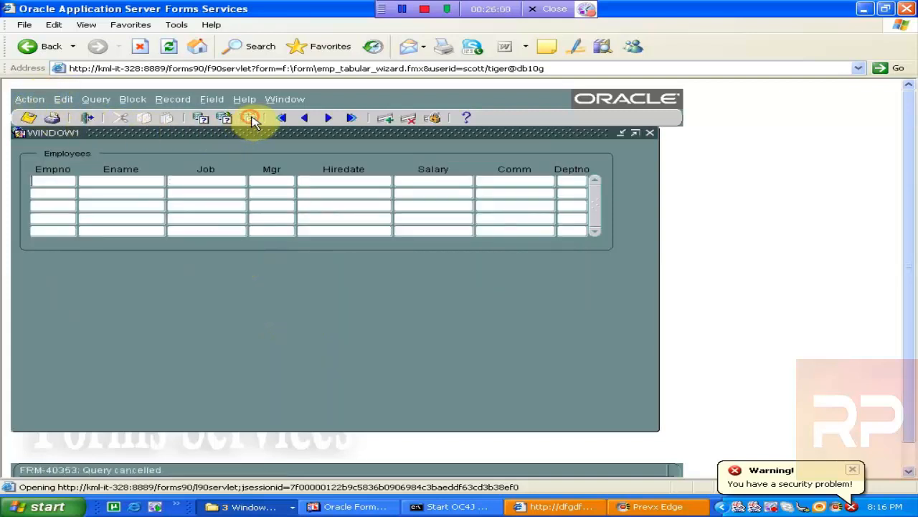
click(213, 176)
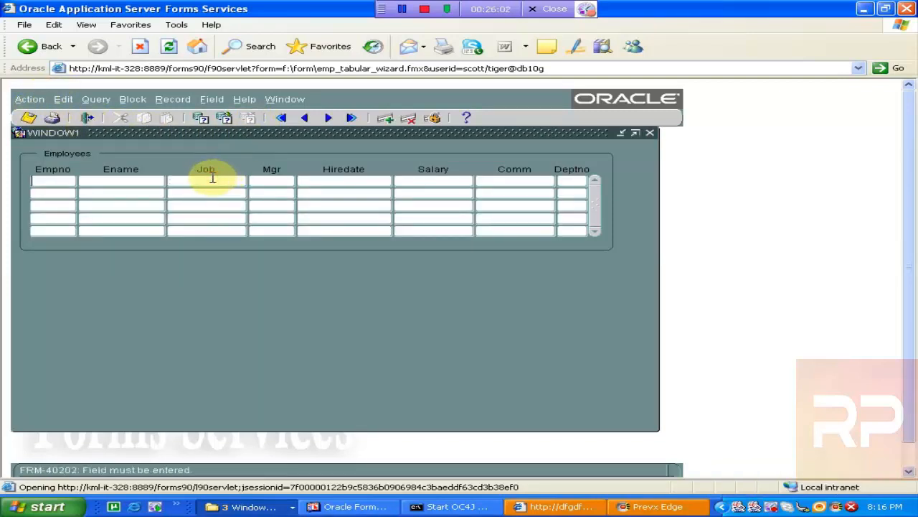
click(215, 181)
click(200, 120)
click(223, 178)
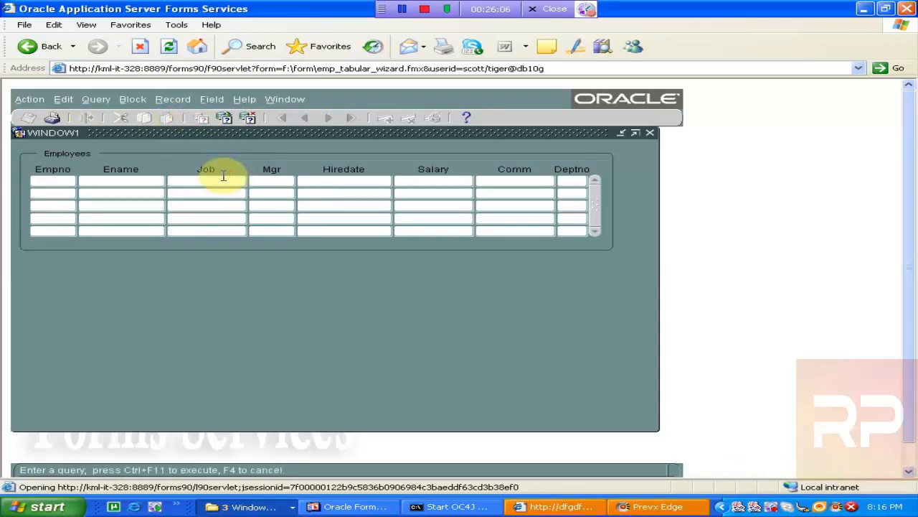
text(:)
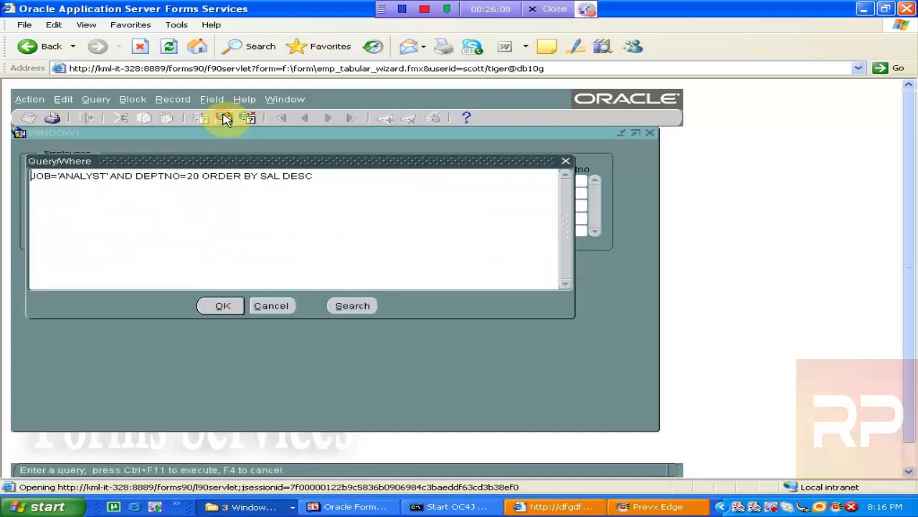
click(223, 119)
click(282, 308)
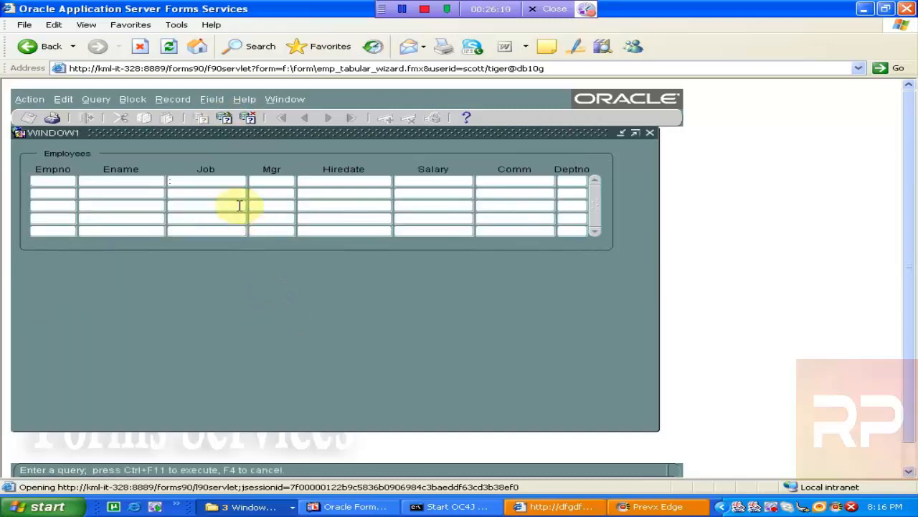
- Cancel query mode and clear all records from the form
click(248, 118)
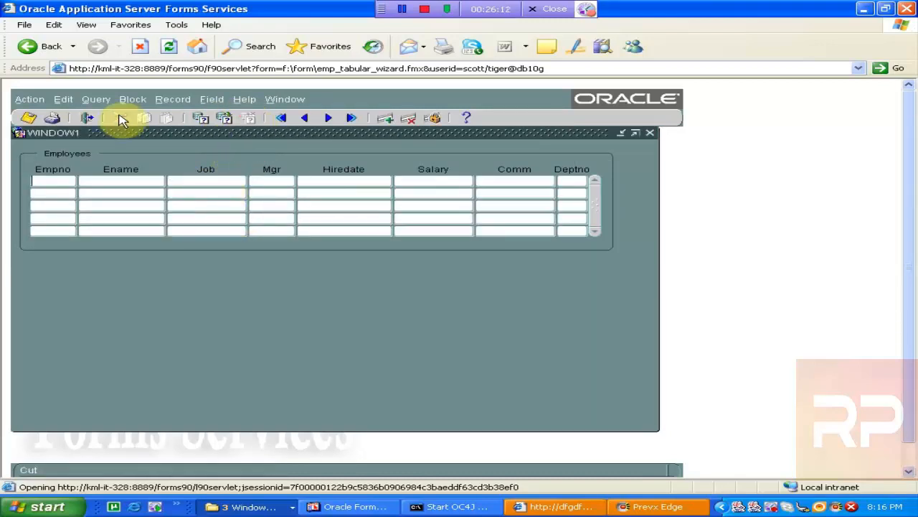
click(29, 106)
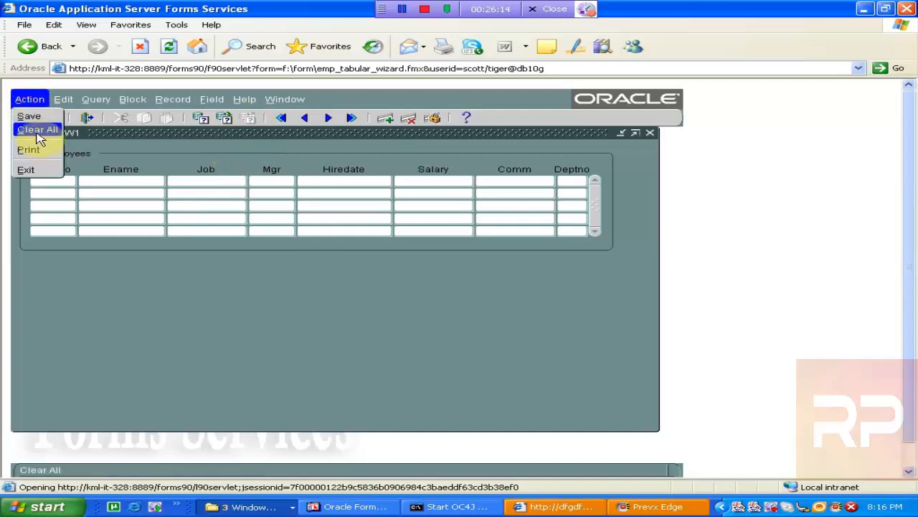
click(37, 134)
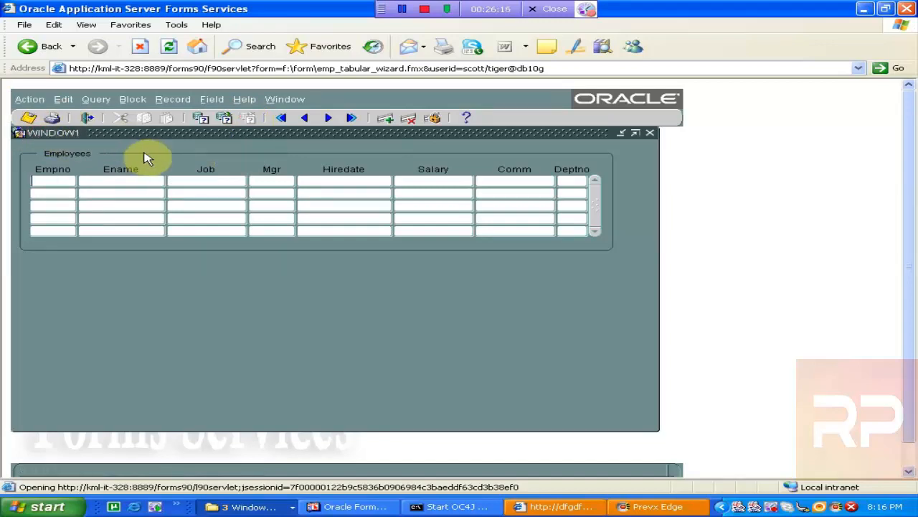
- Enter query mode and put a colon in the Job query field
click(204, 117)
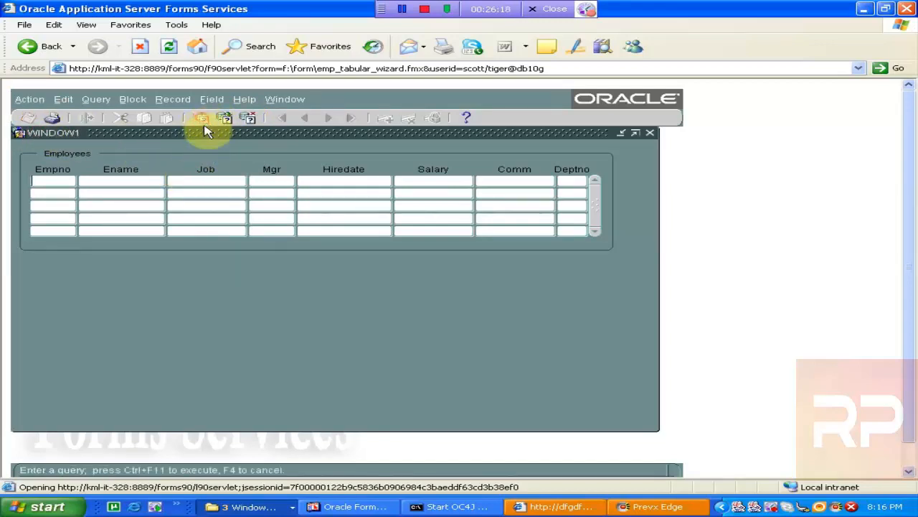
click(212, 181)
text(:)
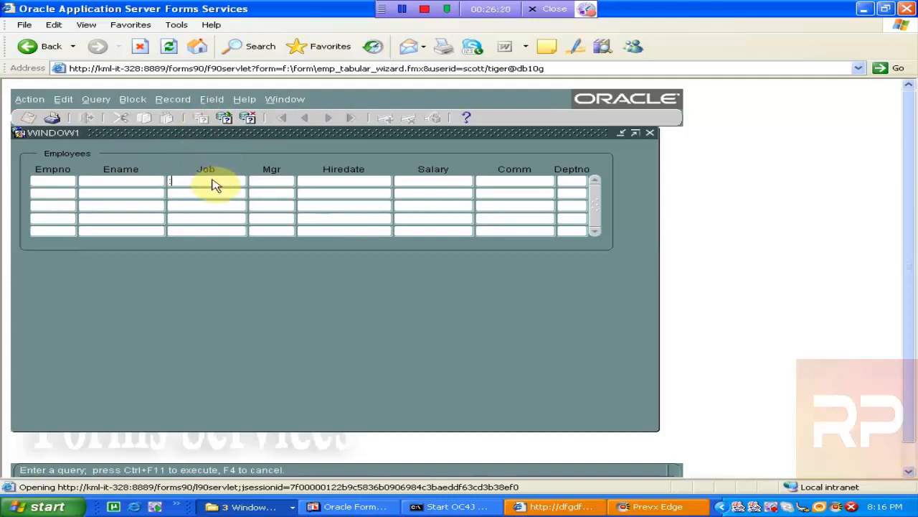
click(225, 119)
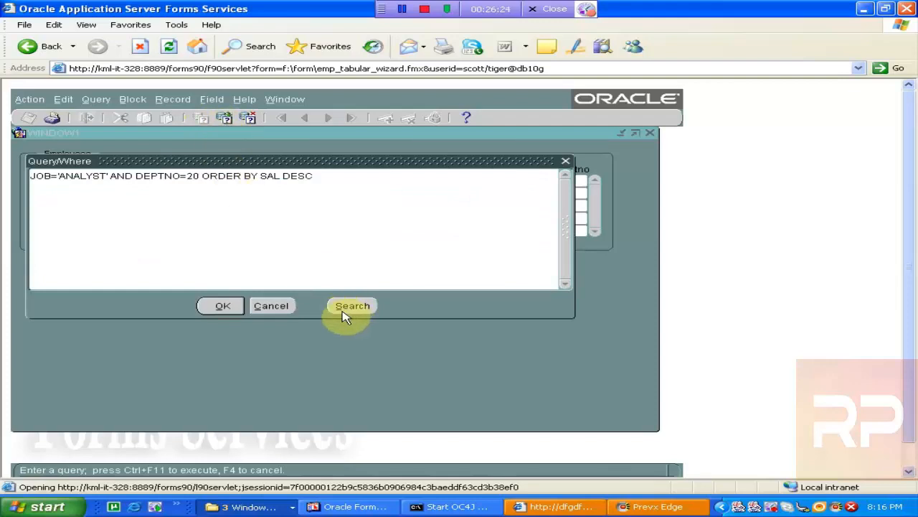
click(290, 310)
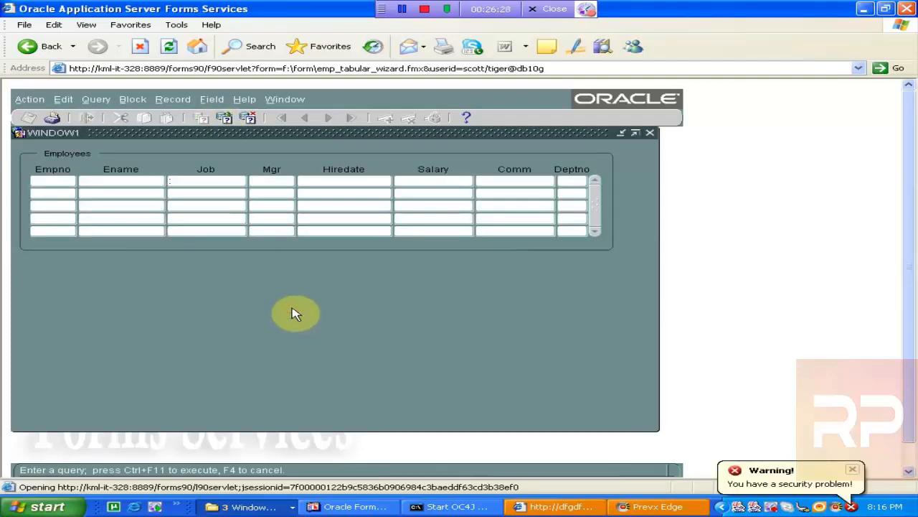
click(852, 469)
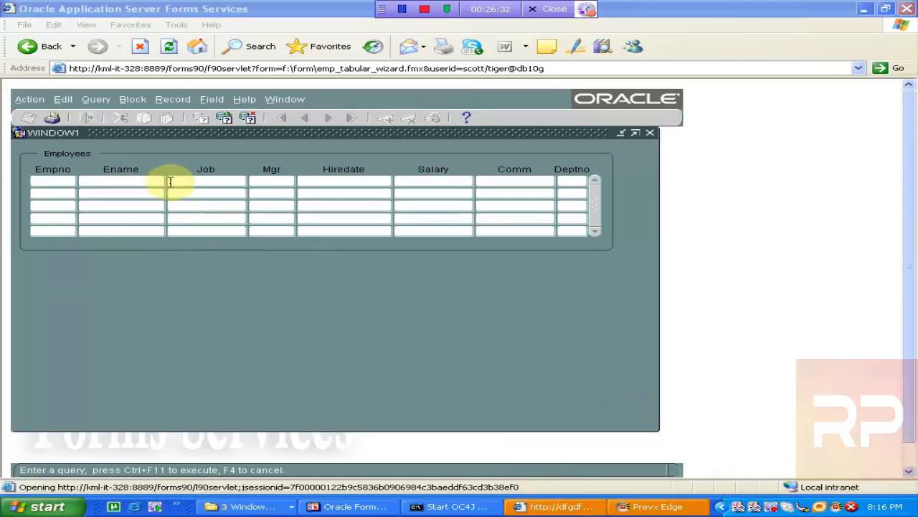
click(148, 175)
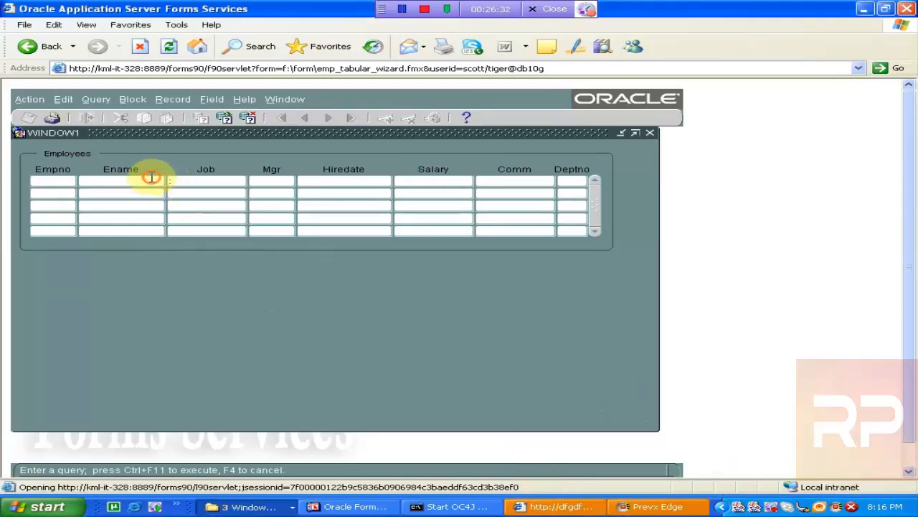
click(243, 119)
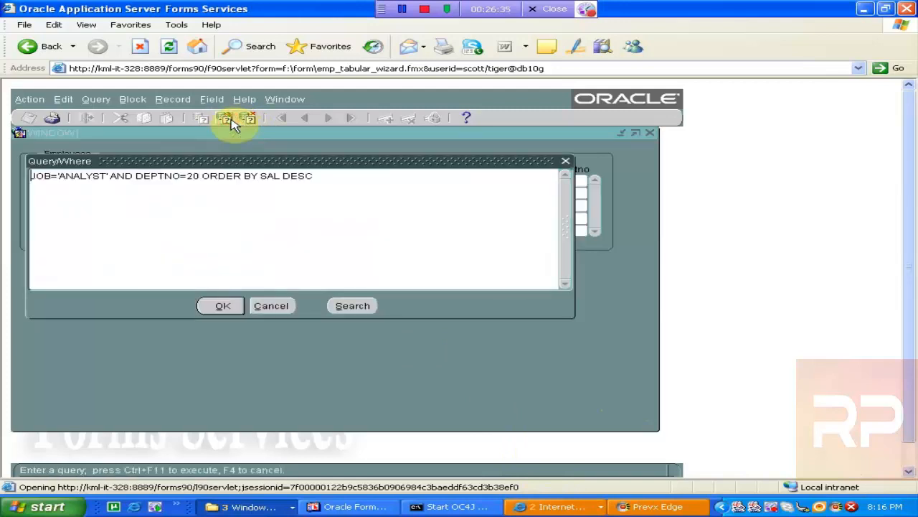
click(272, 311)
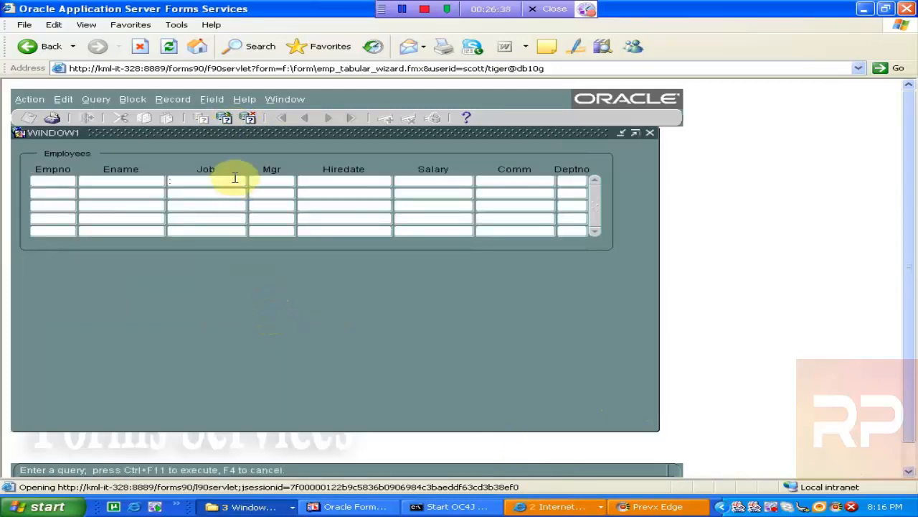
- Replace the Query/Where condition with SAL > (SELECT SAL FROM EMP WHERE ENAME='MILLER') and run the query
click(229, 120)
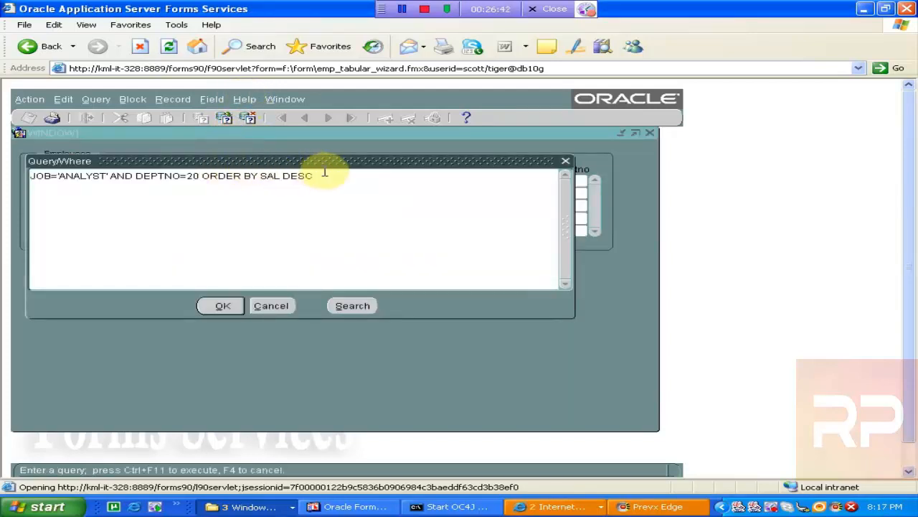
drag(328, 174, 97, 175)
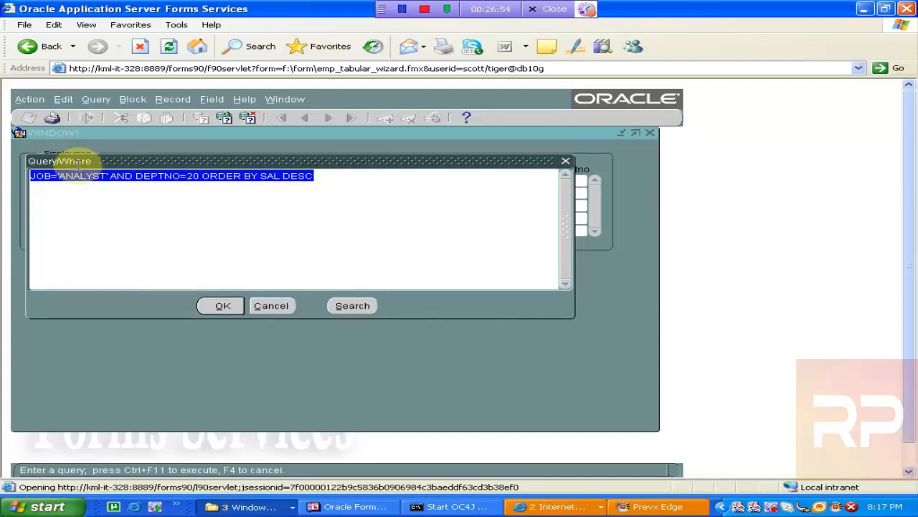
text(SALS)
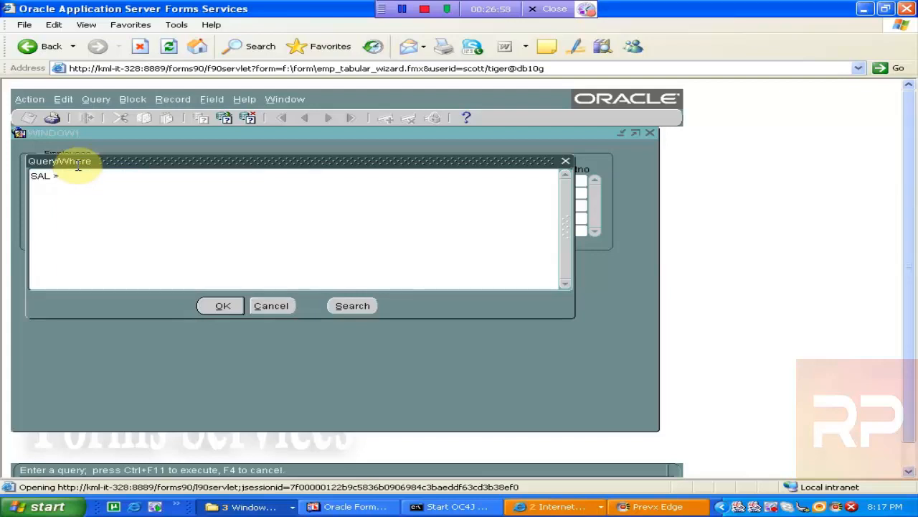
text( > (SELECT SAL        )
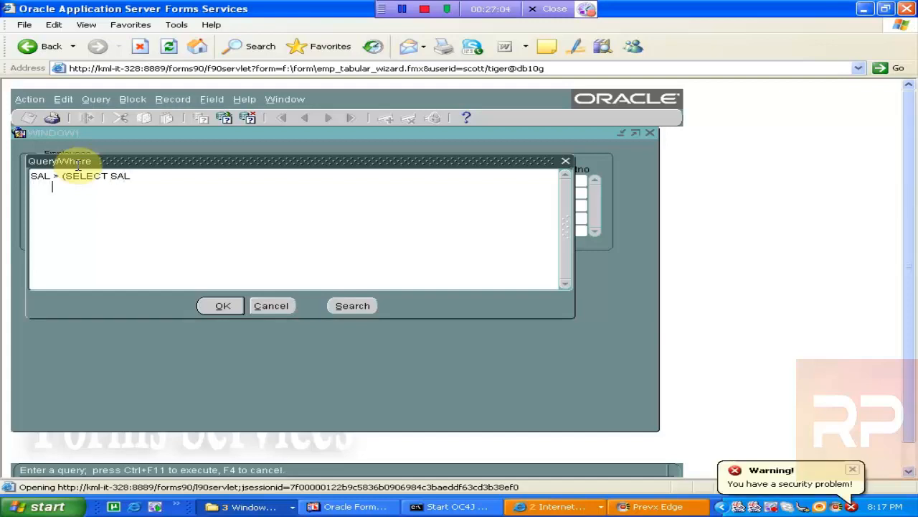
text(  FROM E)
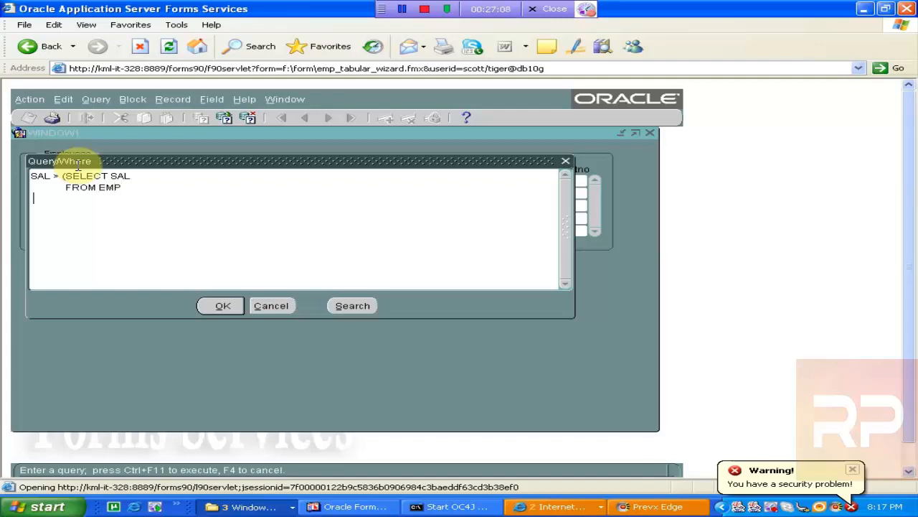
text(HERE ENAME=)
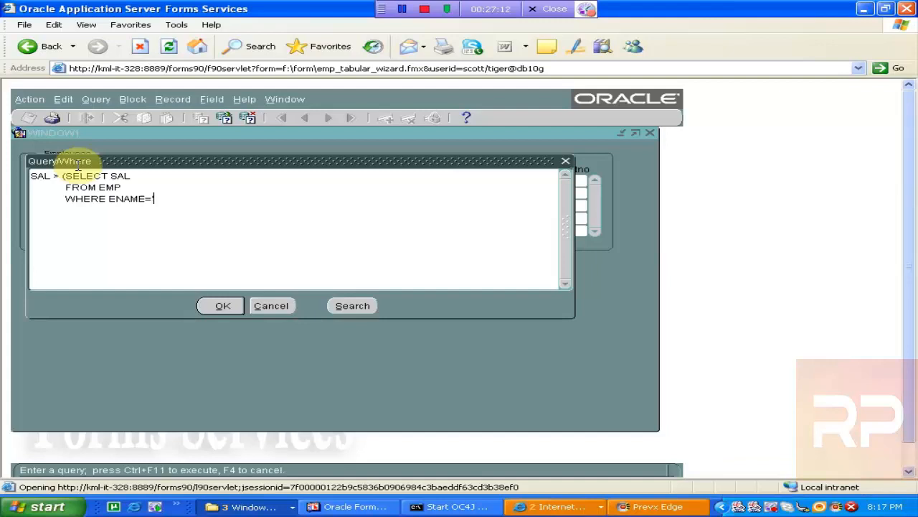
key(BackSpace)
key(BackSpace)
key(BackSpace)
text('MILLER'))
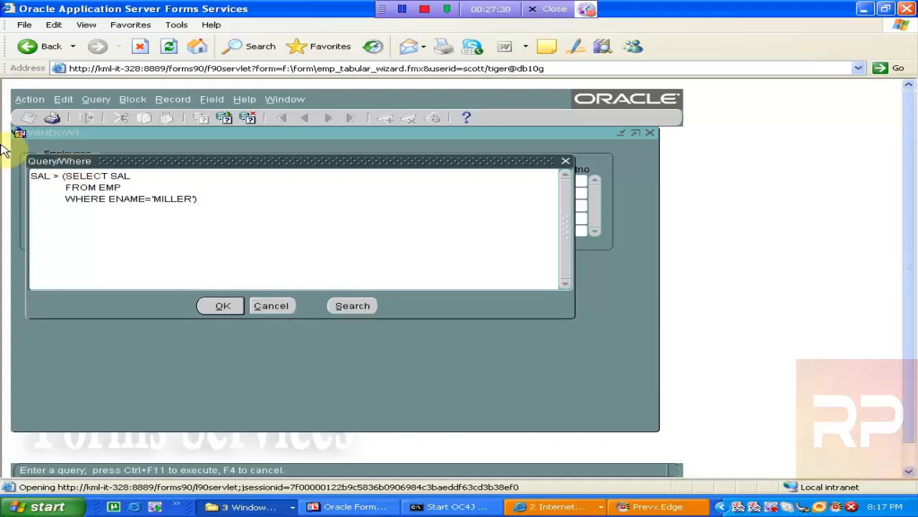
click(224, 307)
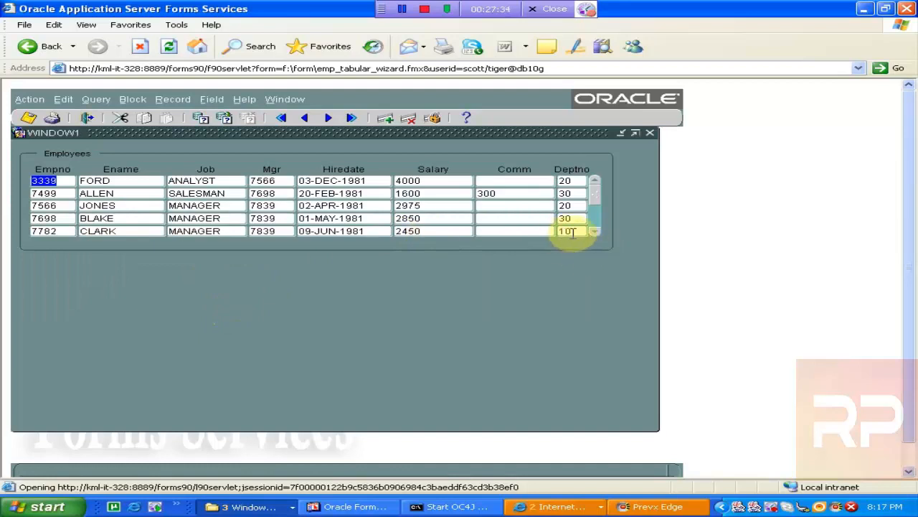
- Browse through the returned employee records in the tabular block
click(420, 180)
key(Down)
key(Down)
key(Down)
key(Down)
key(Down)
key(Down)
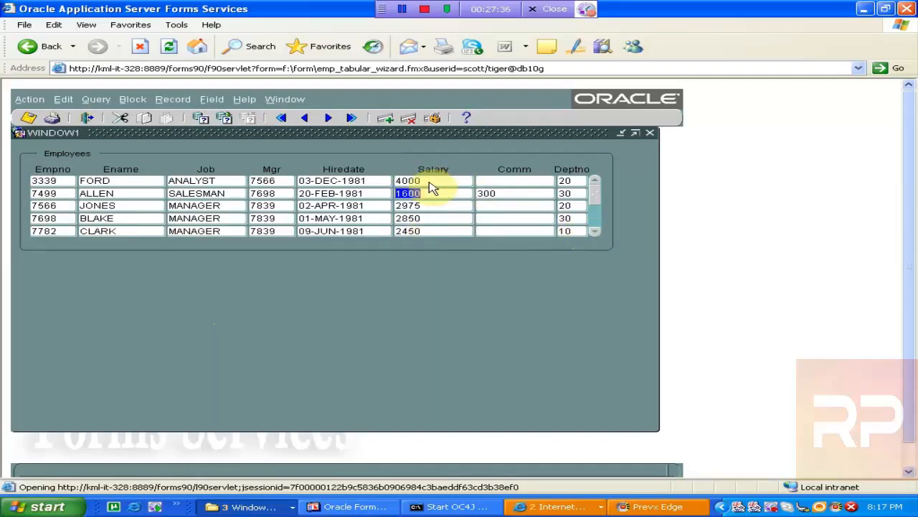
key(Down)
key(Down)
key(Down)
key(Down)
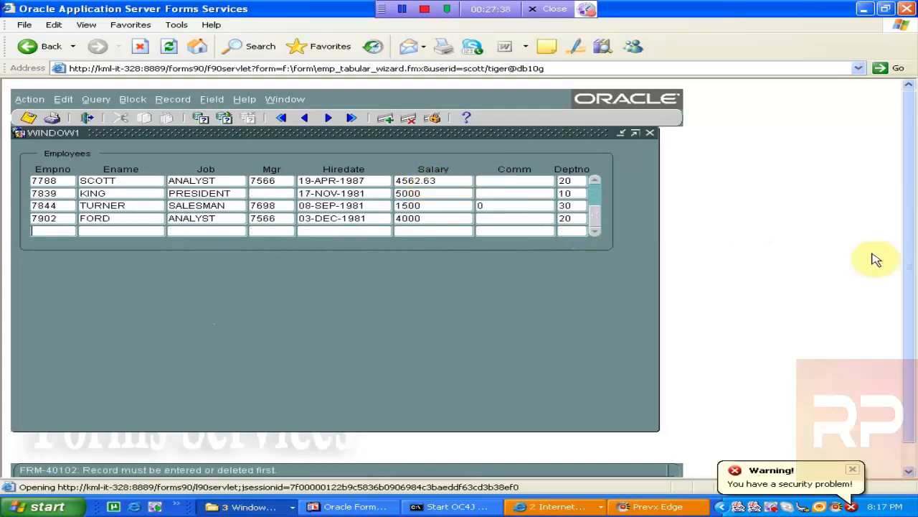
right_click(913, 246)
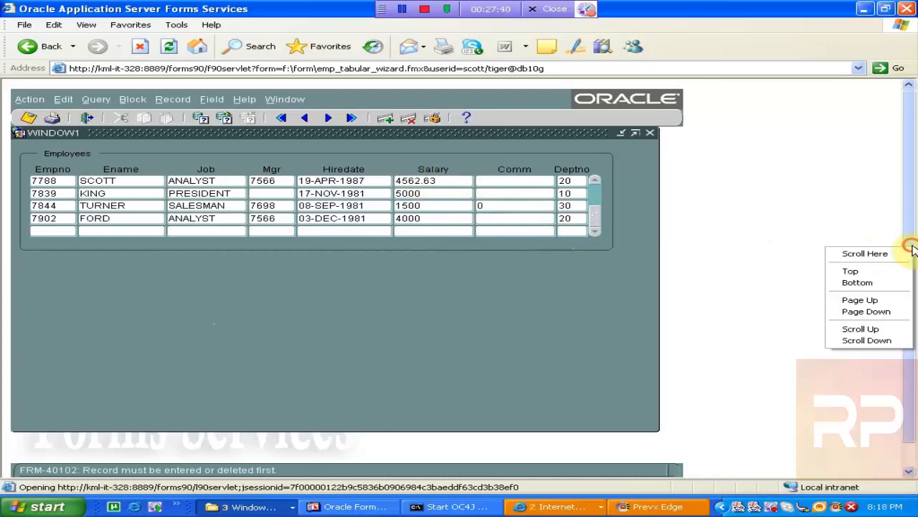
click(820, 211)
drag(913, 196, 894, 189)
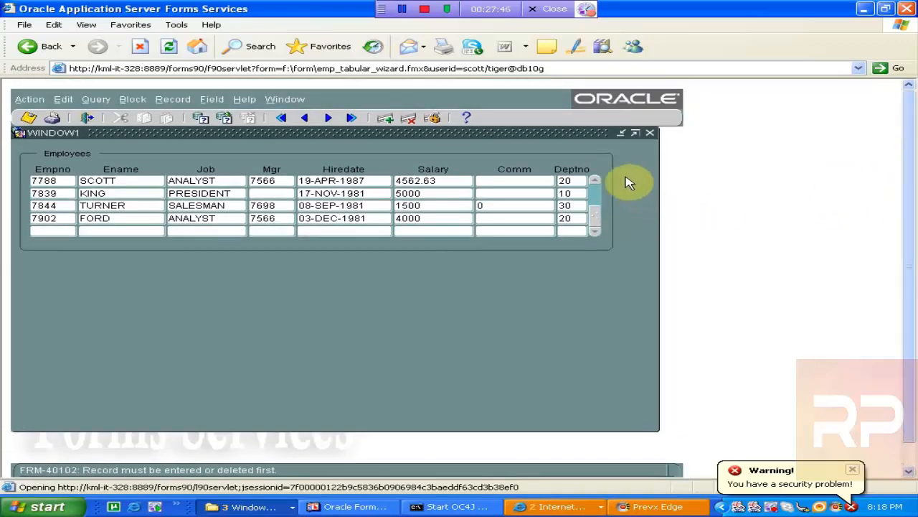
click(600, 181)
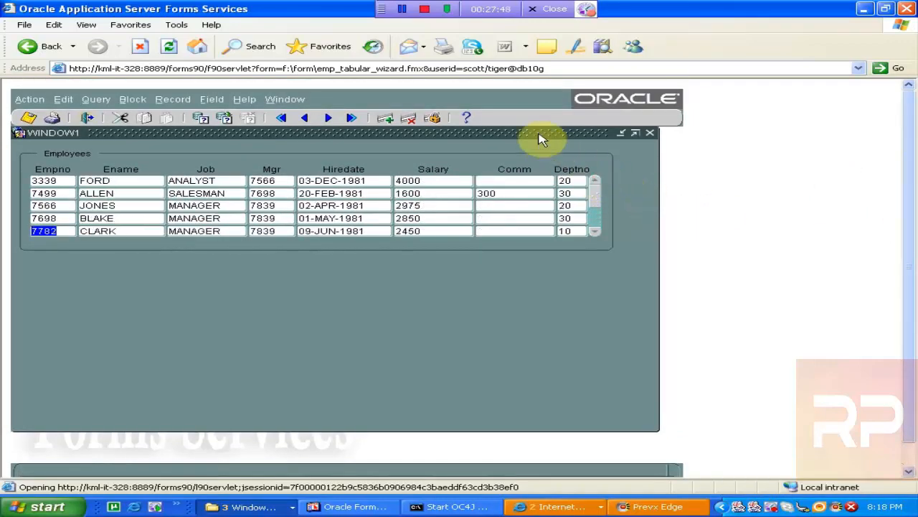
- Enter query mode, put J in the Job field and D in the Deptno field, and try to execute the query
click(203, 123)
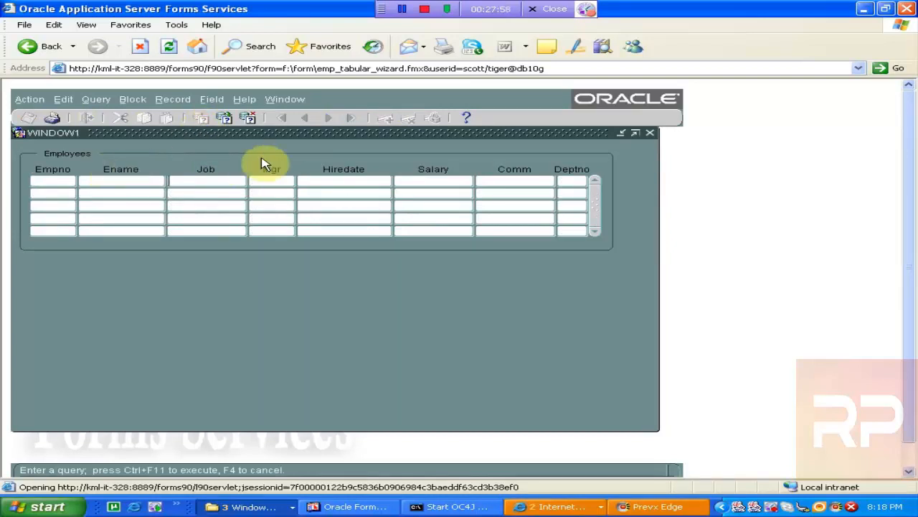
click(173, 183)
click(230, 179)
text(J)
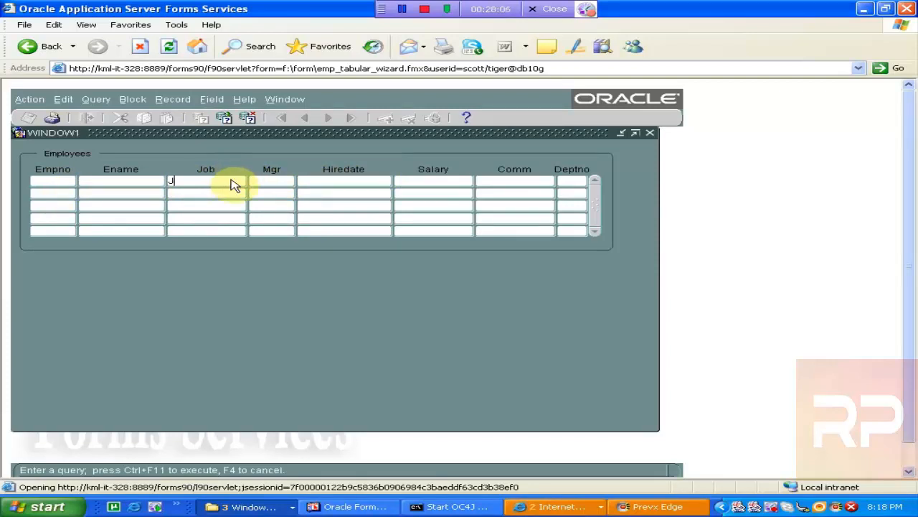
click(576, 180)
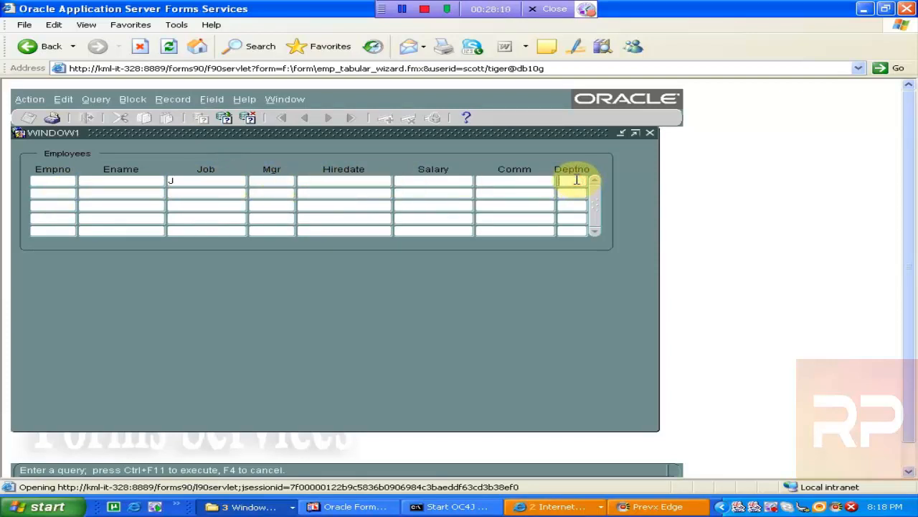
text(D)
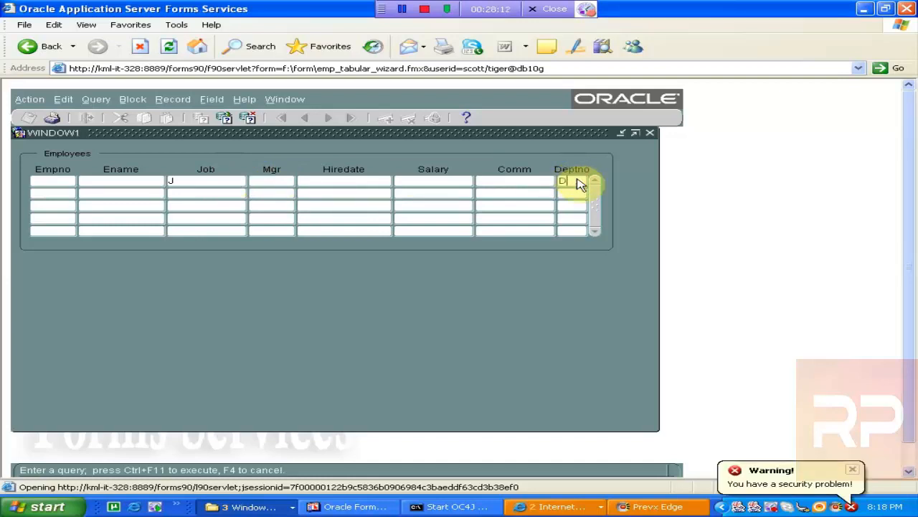
click(516, 181)
click(224, 122)
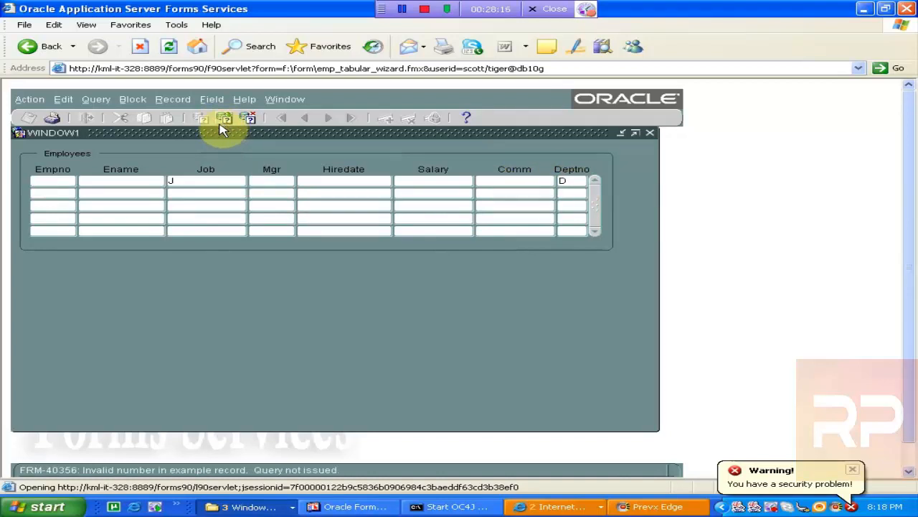
- Change the criteria to :J in Job and :D in Deptno and execute to open the Query/Where dialog
click(173, 182)
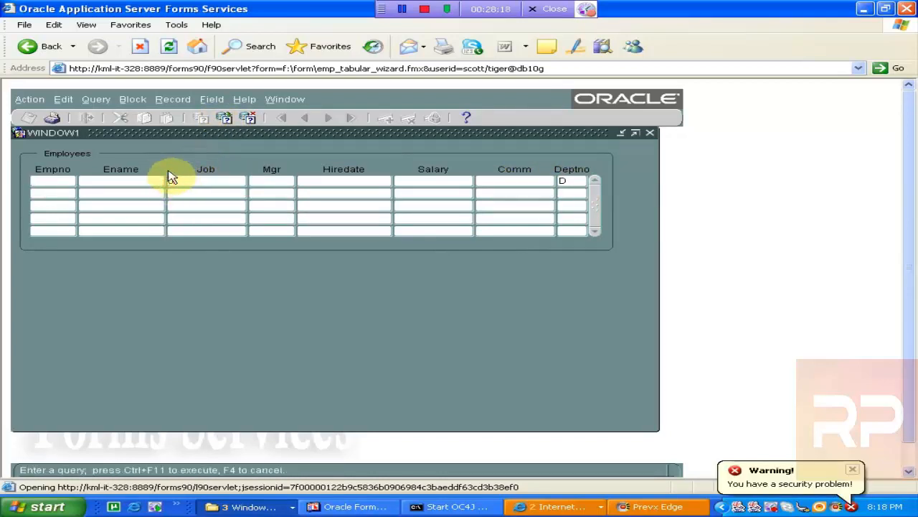
click(563, 182)
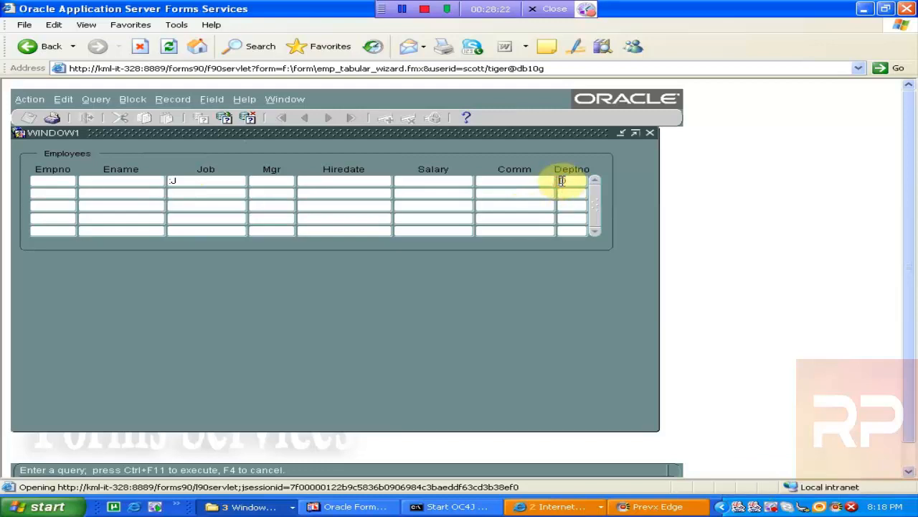
text(:D)
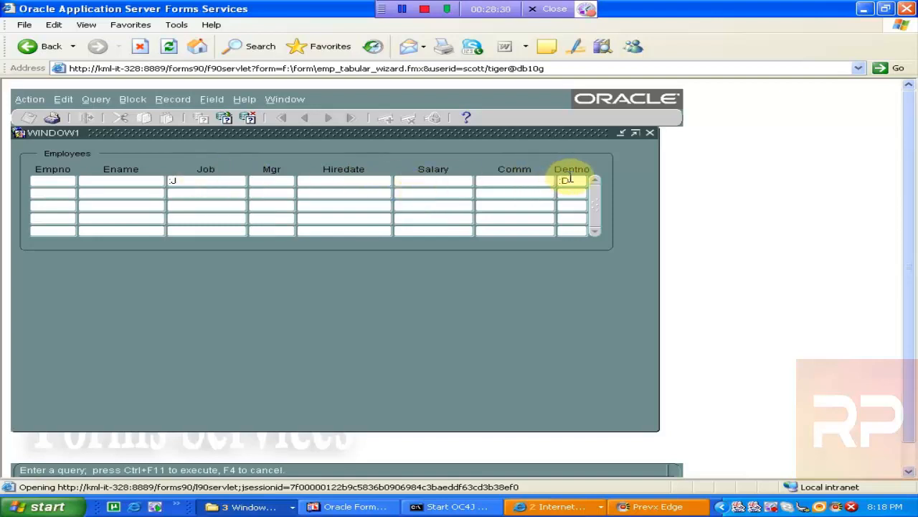
click(232, 117)
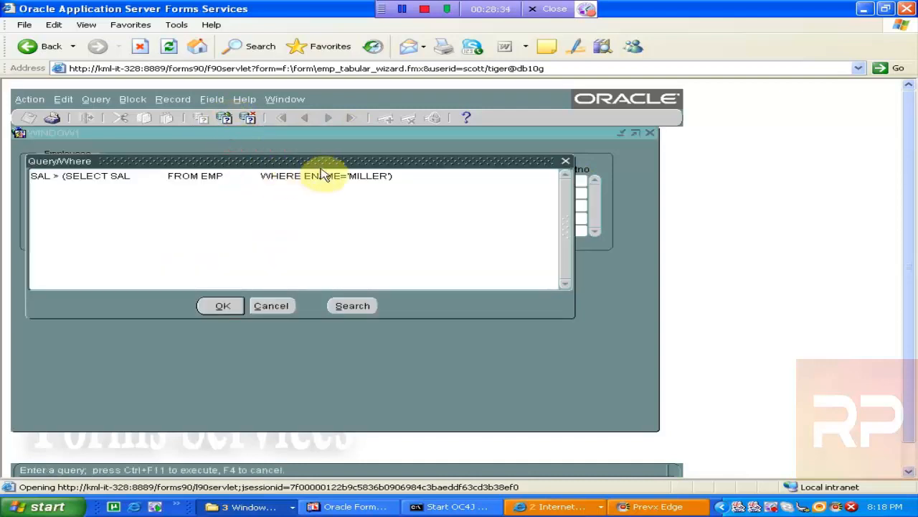
- Replace the Query/Where condition text with :J='MANAGER'
drag(445, 178, 68, 134)
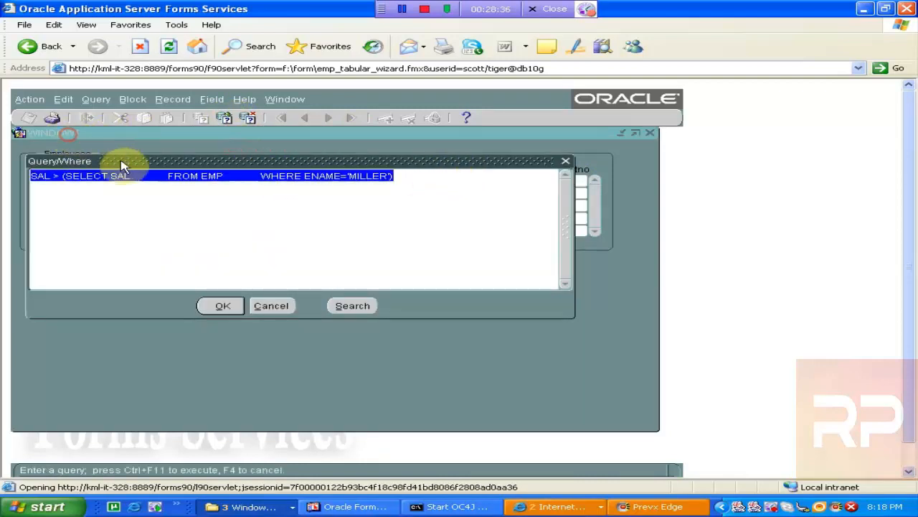
drag(122, 164, 201, 267)
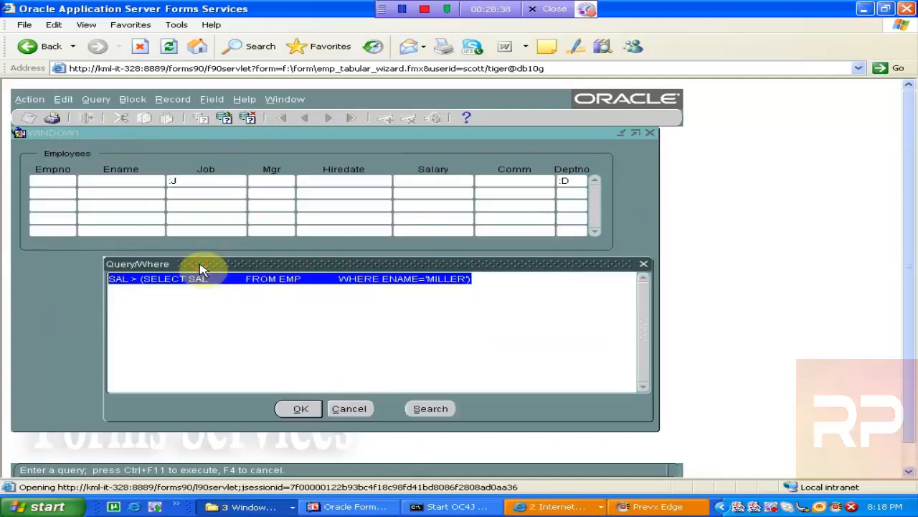
key(Delete)
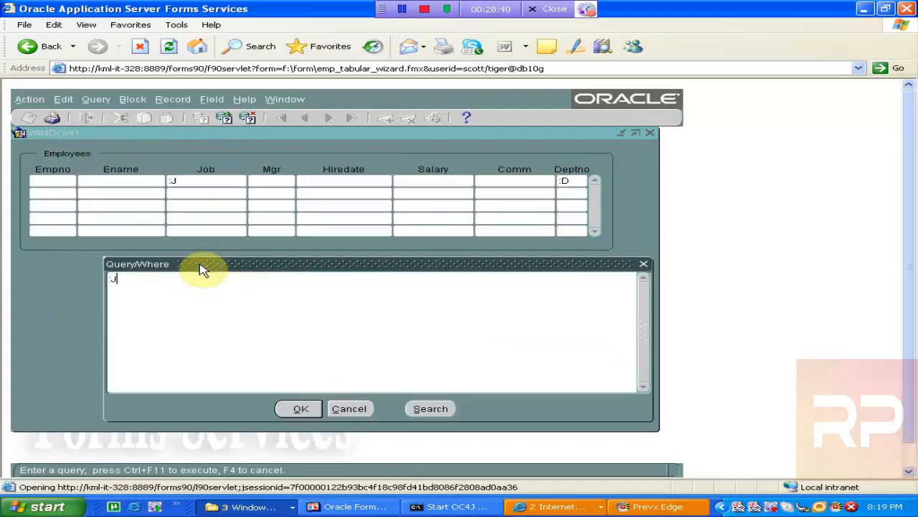
text(='MANAGER')
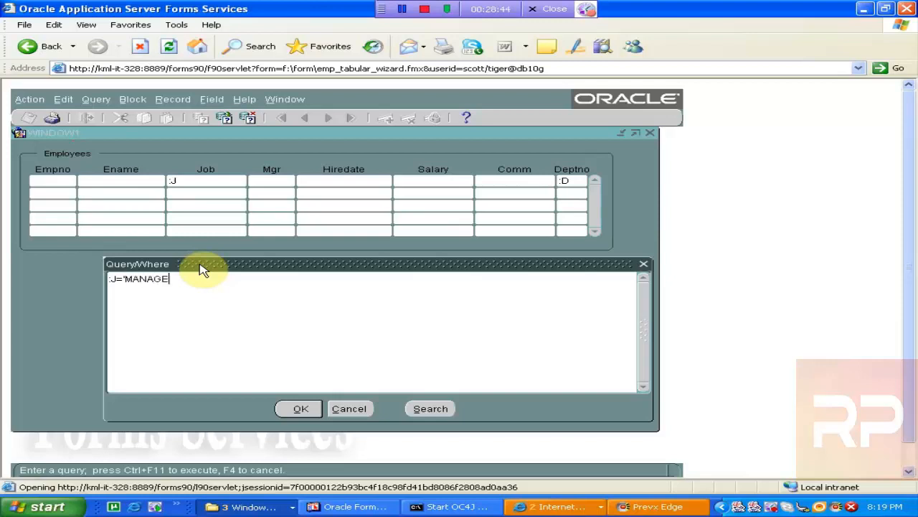
- Add a second condition line AND :DEPTNO IN (10,20) to the Query/Where clause
key(Return)
text(AND )
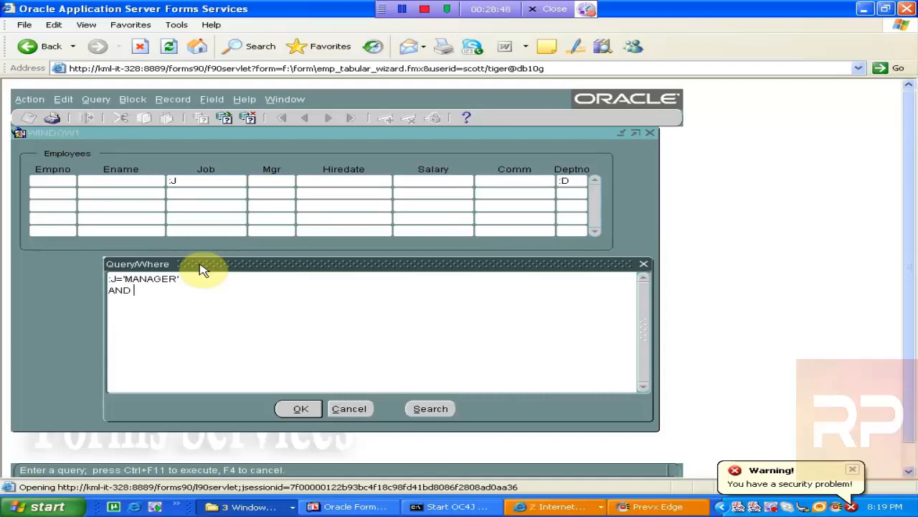
text(:DEPTNO IN (10,20)
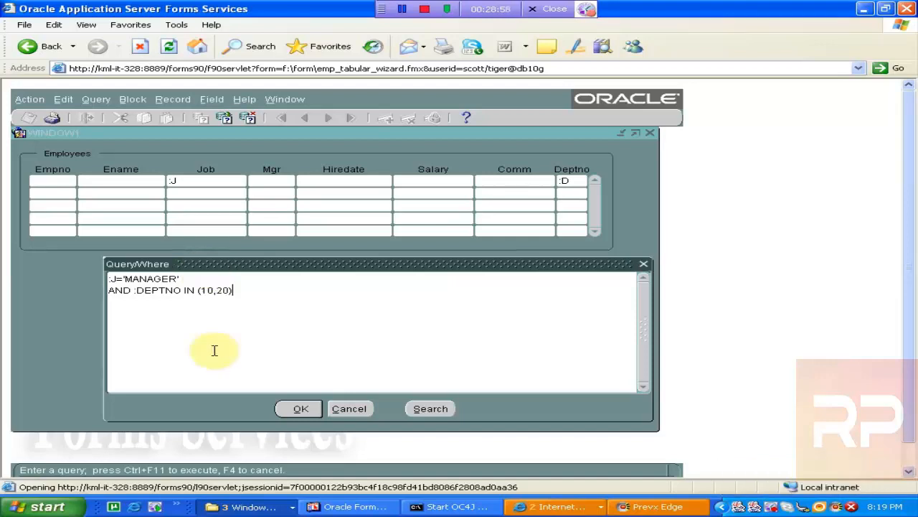
- Change :DEPTNO to :D in the second condition and confirm the Query/Where clause to run the query
click(182, 294)
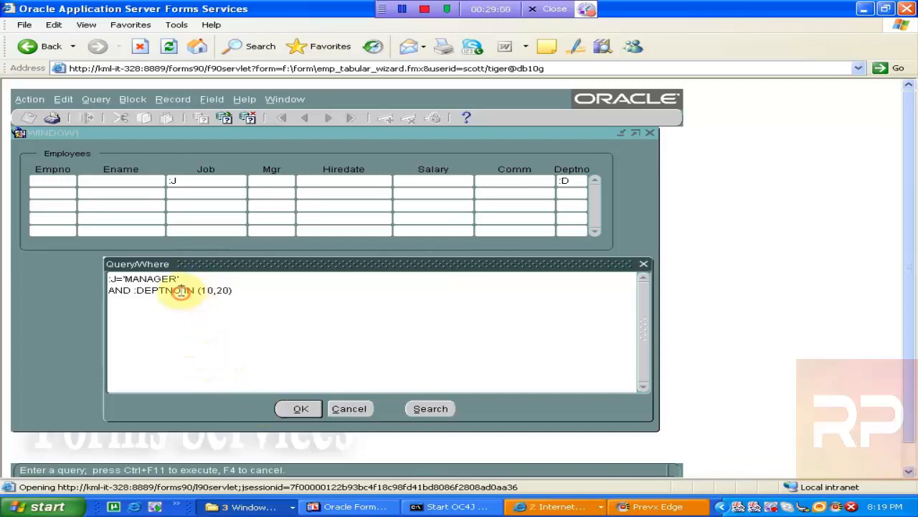
key(BackSpace)
key(BackSpace)
key(BackSpace)
key(BackSpace)
key(BackSpace)
key(BackSpace)
key(BackSpace)
key(BackSpace)
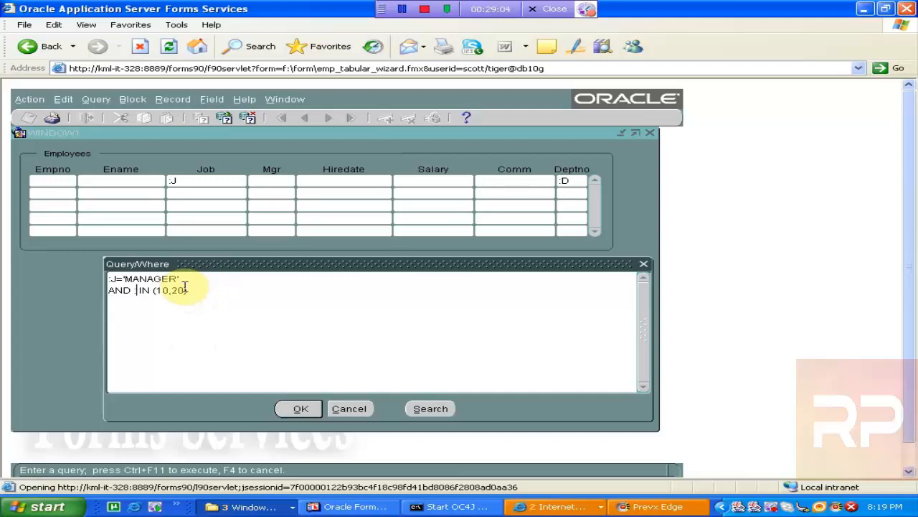
text(:D)
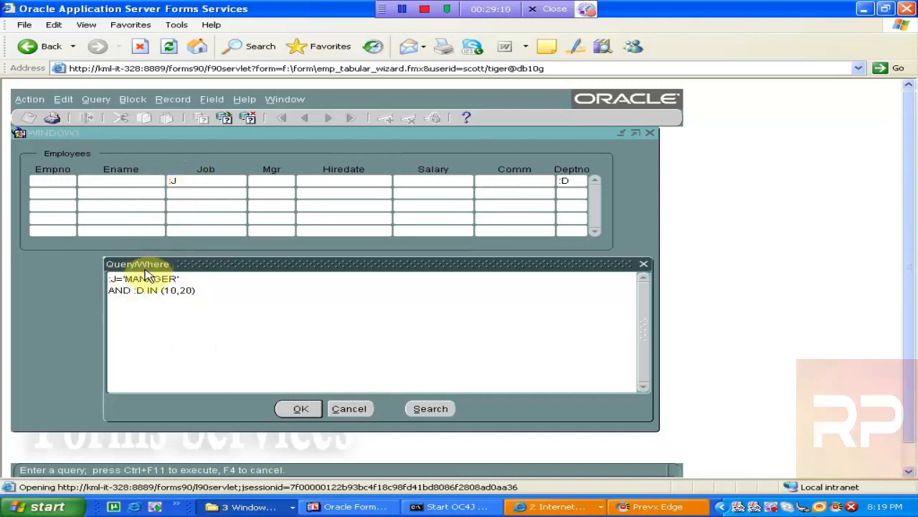
click(298, 412)
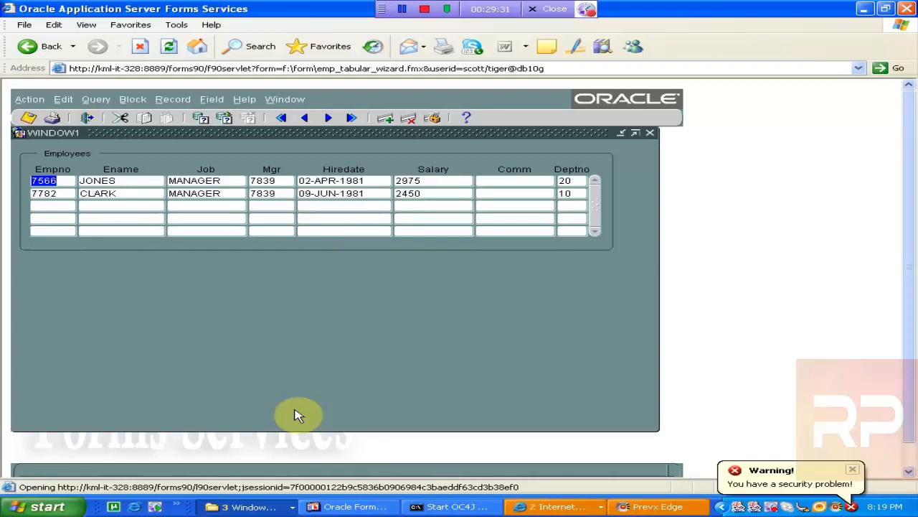
- Enter query mode, put MANAGER in the Job field and execute the query
click(201, 117)
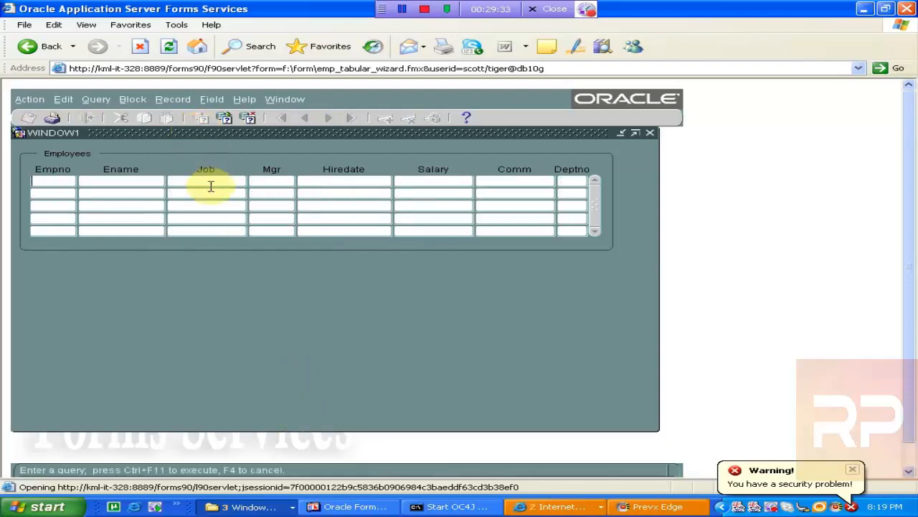
click(208, 181)
text(MANAGER)
click(228, 118)
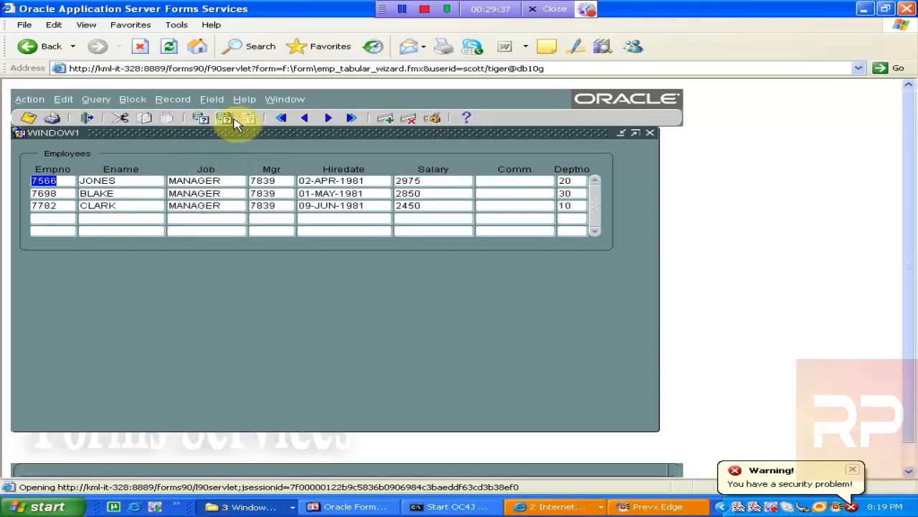